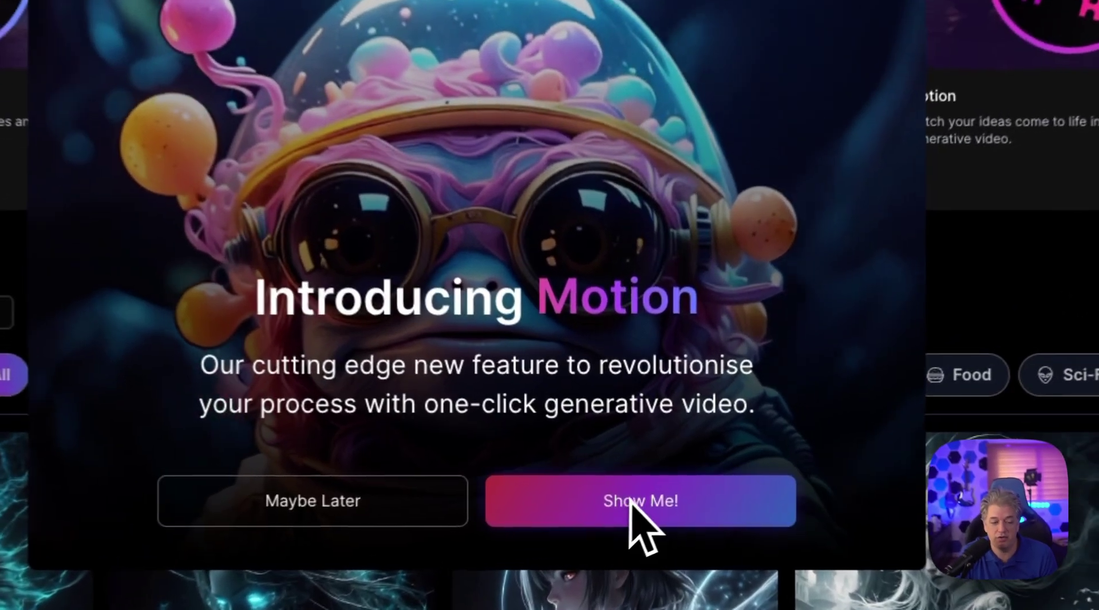
# Open the 'How to use Motion' walkthrough and step through its Image2Motion preview.
pyautogui.click(608, 480)
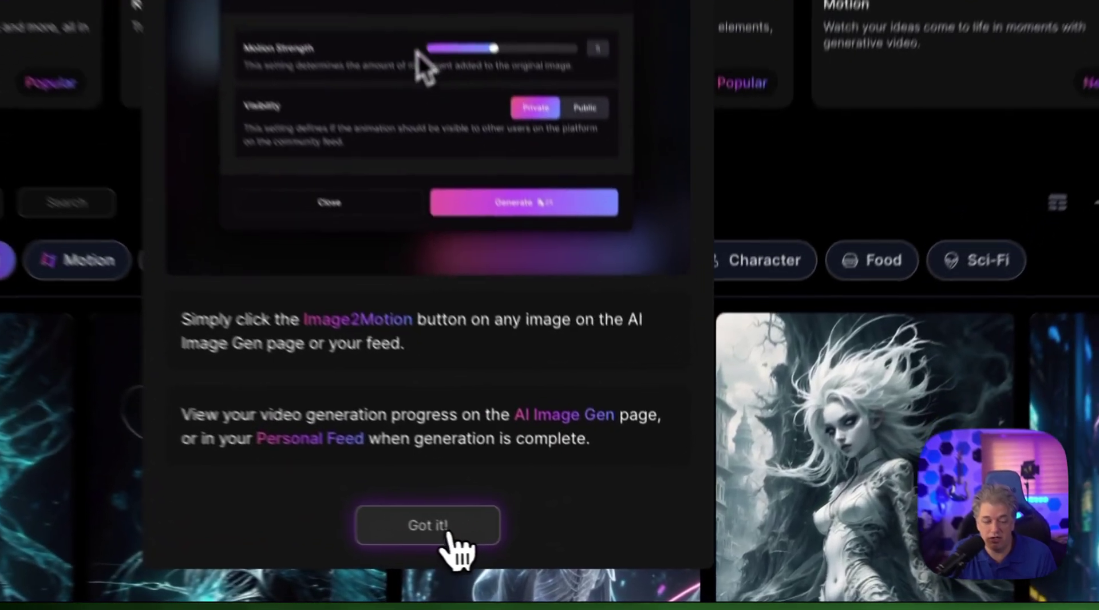
pyautogui.click(450, 535)
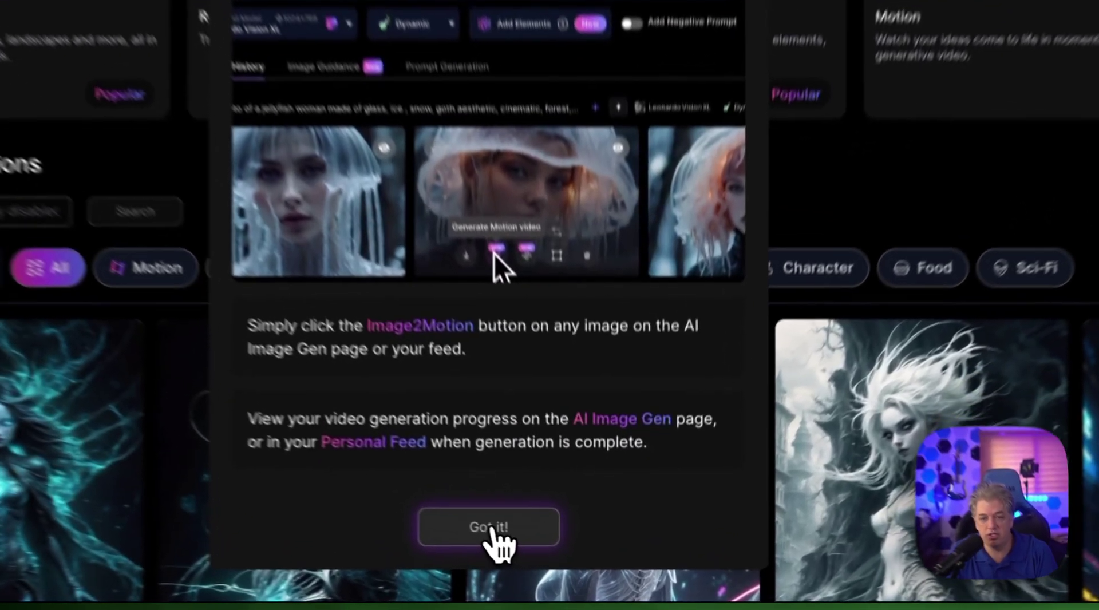
# Dismiss the Motion guide and scroll the community feed to the gothic bride-and-groom image.
pyautogui.click(551, 559)
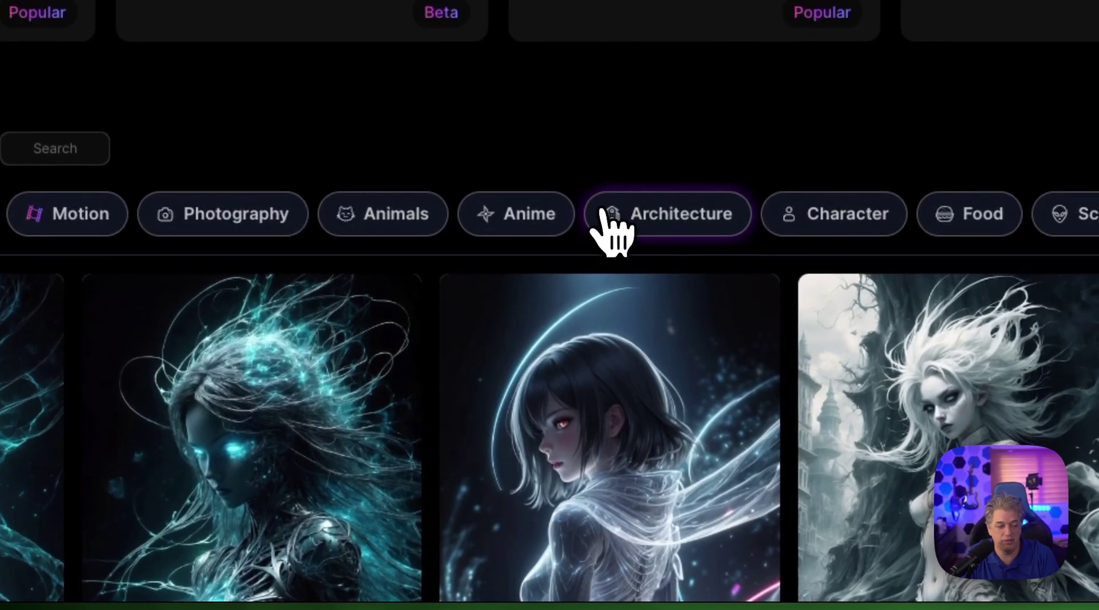
pyautogui.scroll(-5, 629, 229)
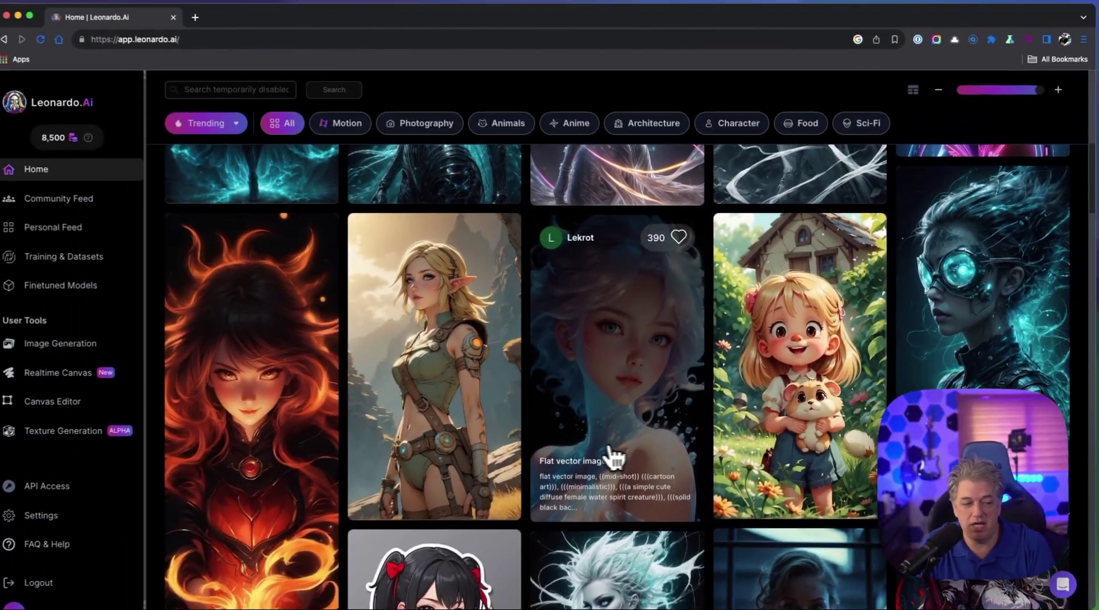
pyautogui.scroll(-15, 613, 455)
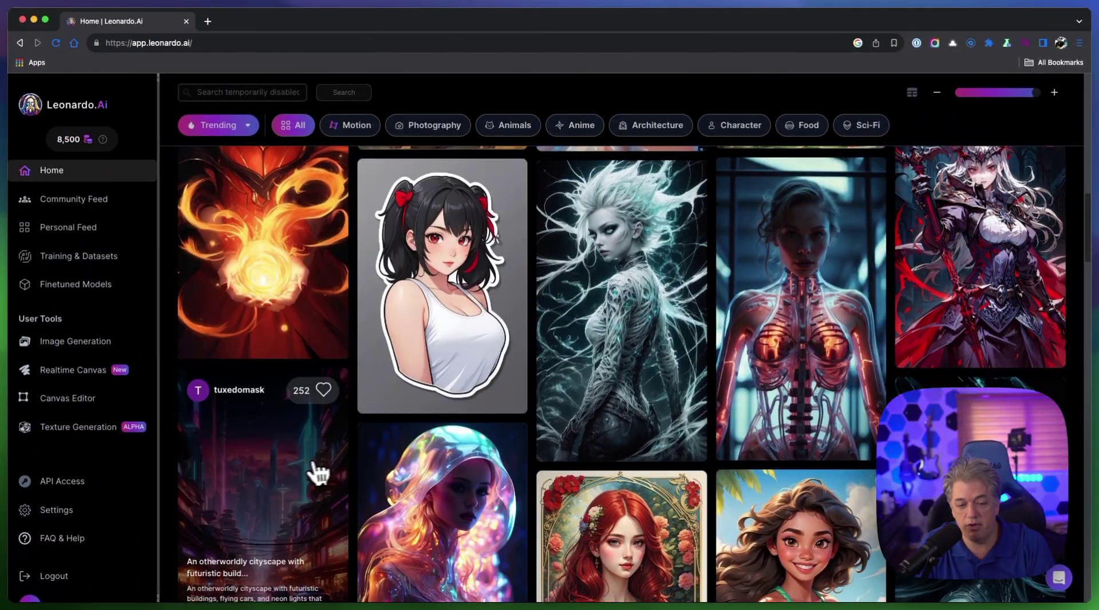
pyautogui.scroll(-6, 346, 476)
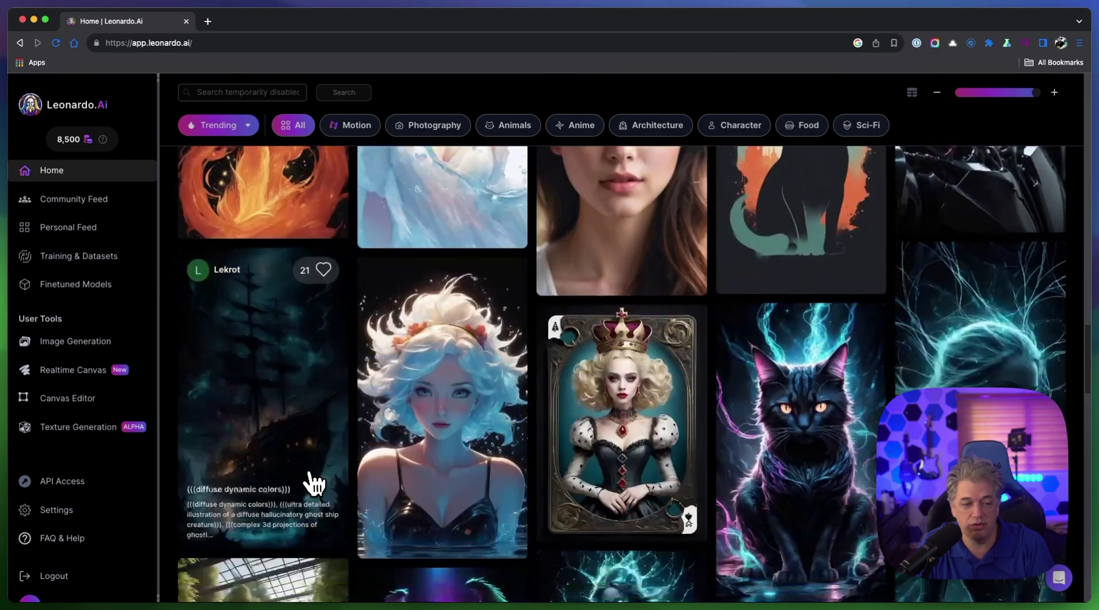
pyautogui.scroll(-6, 658, 375)
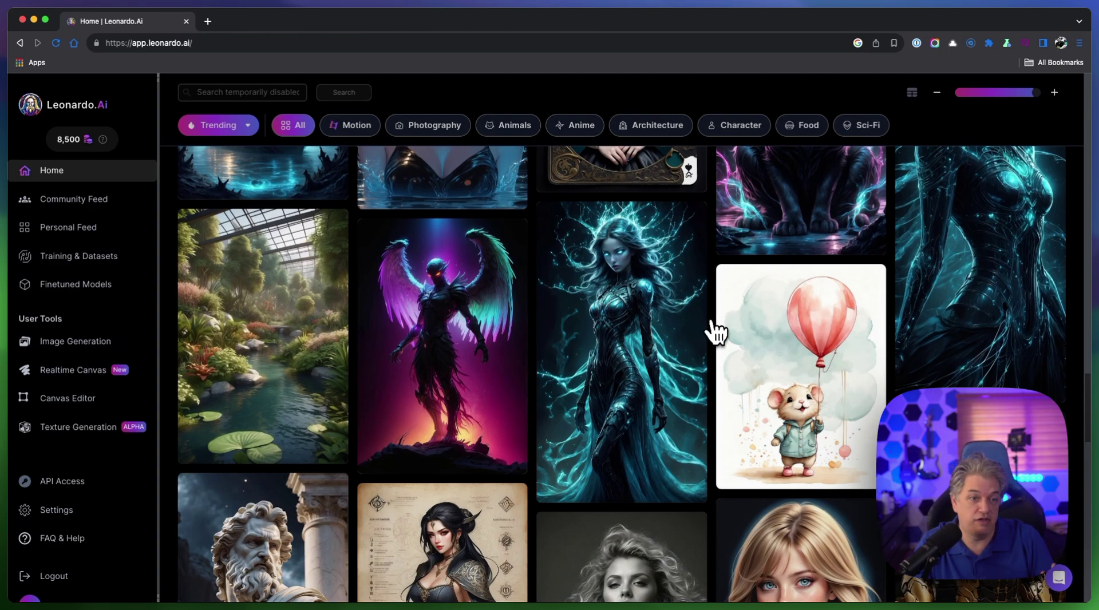
pyautogui.scroll(-8, 715, 332)
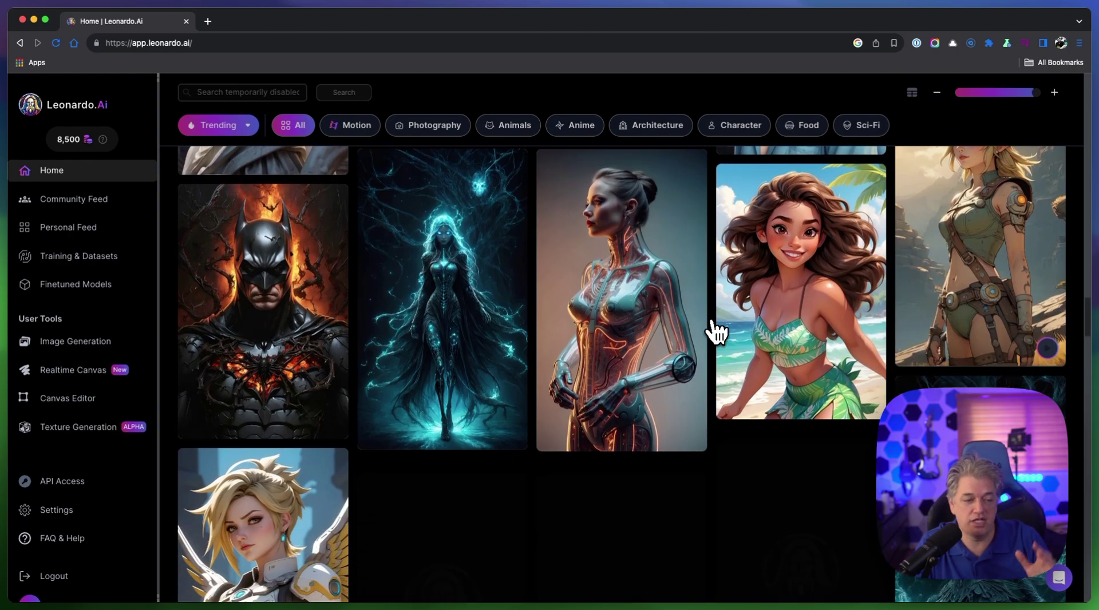
pyautogui.scroll(-2, 621, 373)
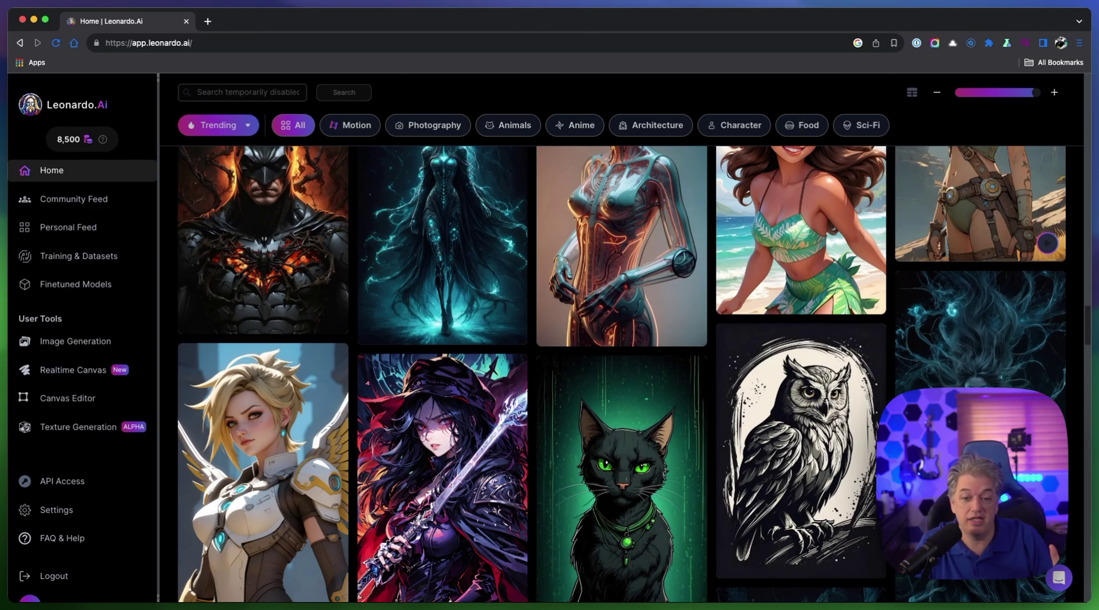
pyautogui.scroll(-10, 706, 334)
pyautogui.scroll(-3, 713, 344)
pyautogui.scroll(-3, 731, 478)
pyautogui.scroll(-3, 725, 483)
pyautogui.scroll(-3, 724, 483)
pyautogui.scroll(-1, 722, 486)
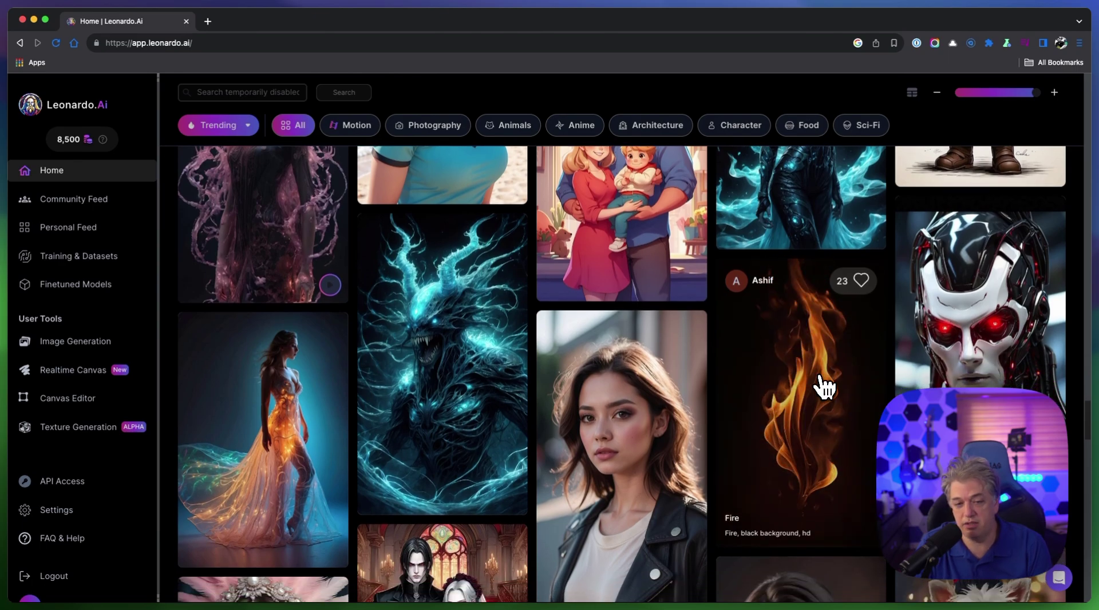
pyautogui.scroll(-3, 687, 442)
pyautogui.scroll(-5, 704, 440)
pyautogui.scroll(3, 515, 315)
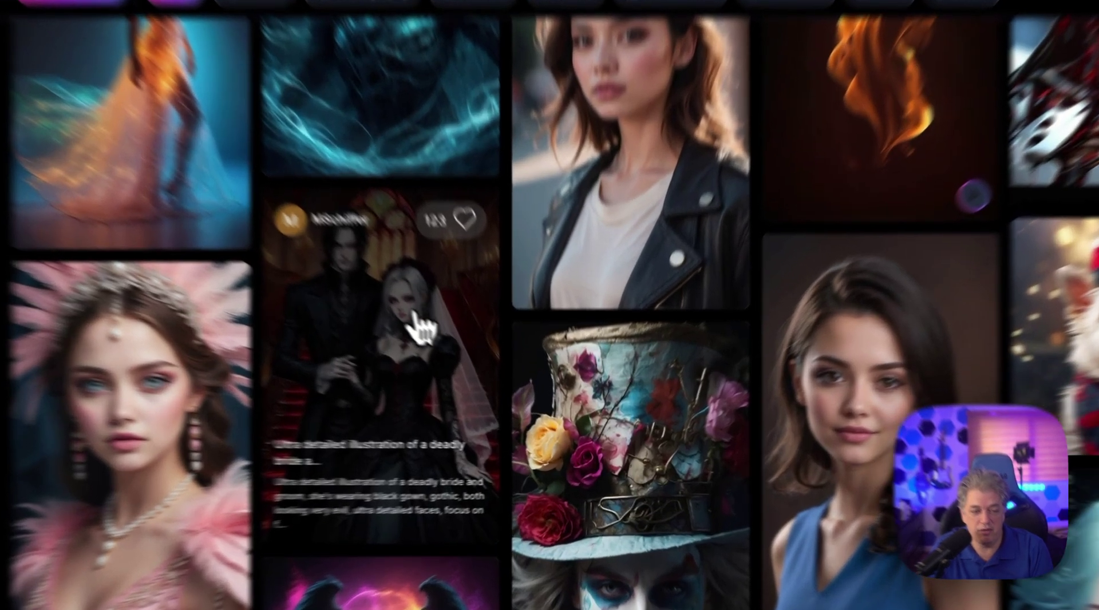
# Open the gothic couple image and set up Image2Motion at motion strength 5, kept Private.
pyautogui.click(484, 366)
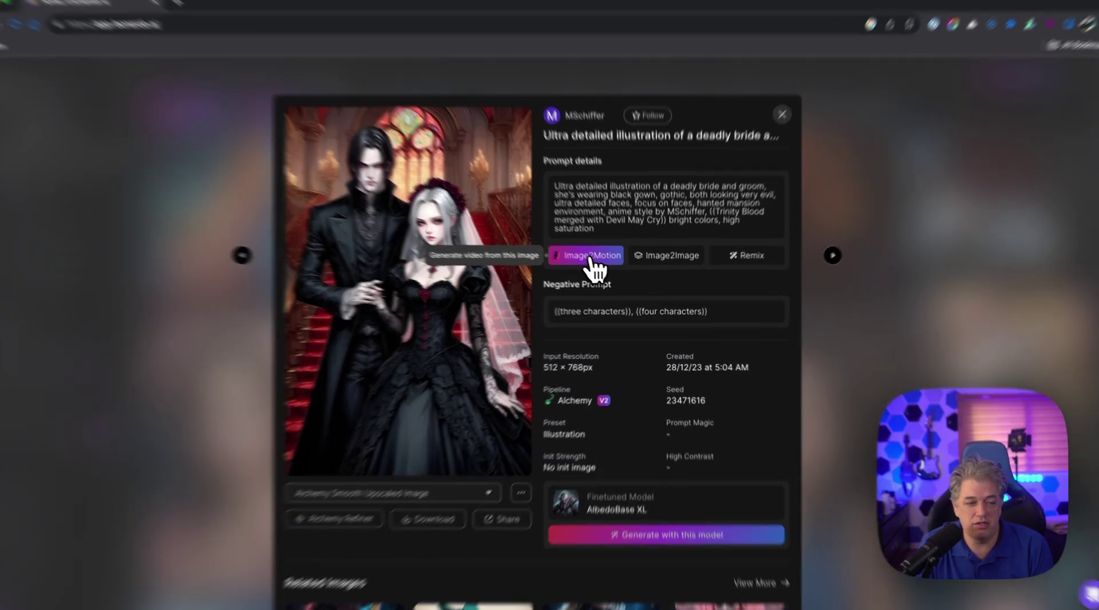
pyautogui.click(593, 260)
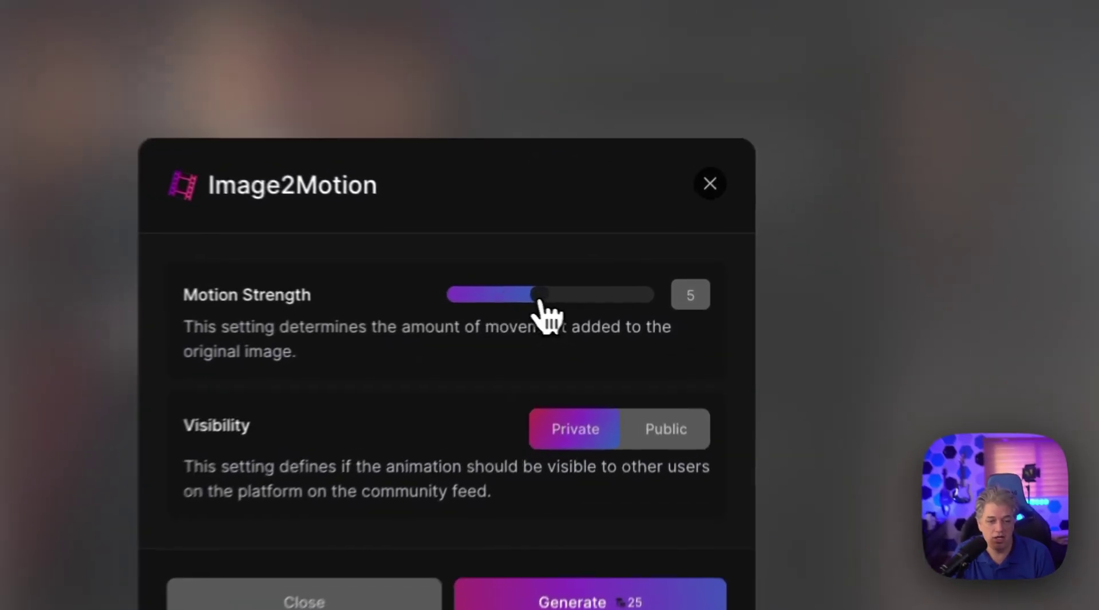
pyautogui.moveTo(540, 302)
pyautogui.mouseDown()
pyautogui.moveTo(422, 298)
pyautogui.moveTo(702, 297)
pyautogui.moveTo(538, 302)
pyautogui.mouseUp()
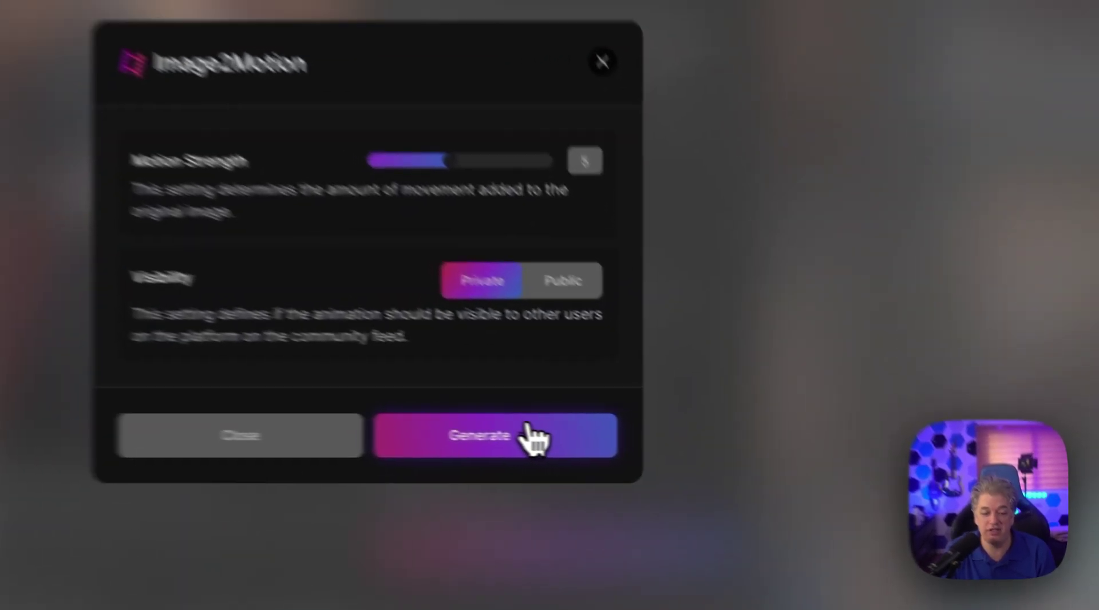
# Generate the gothic couple's motion video and follow it to the generation history.
pyautogui.click(642, 450)
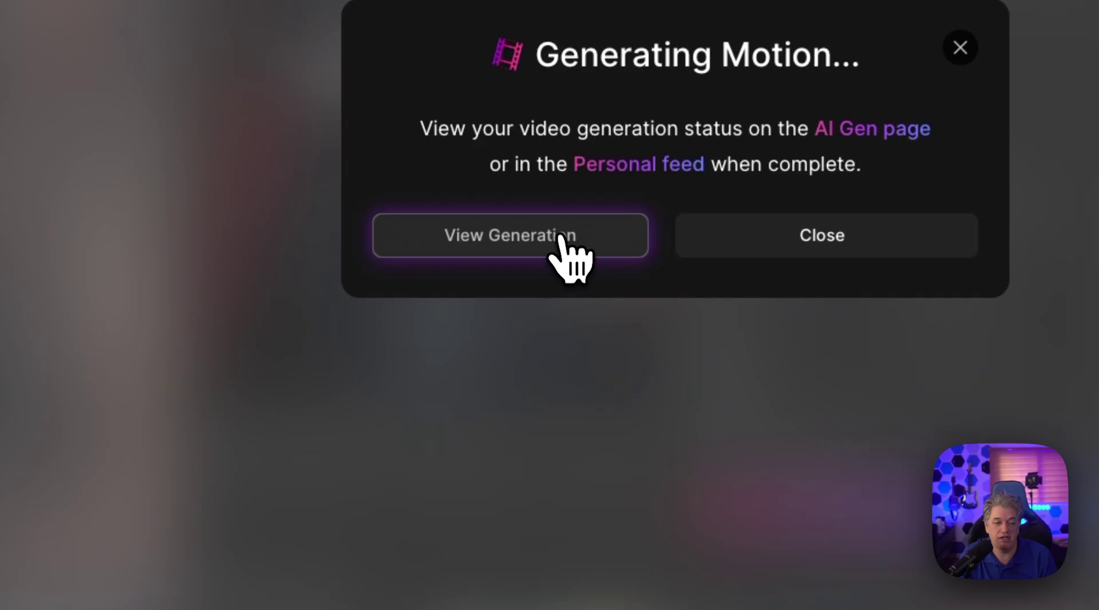
pyautogui.click(492, 387)
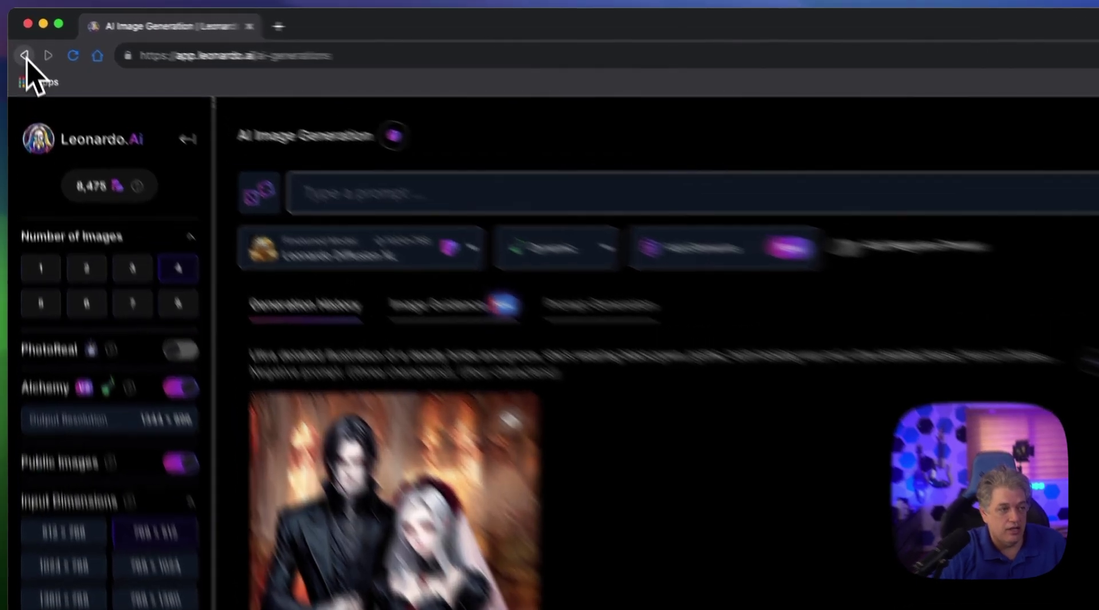
# Go back to the home feed and scroll toward the neon cityscape image.
pyautogui.click(19, 42)
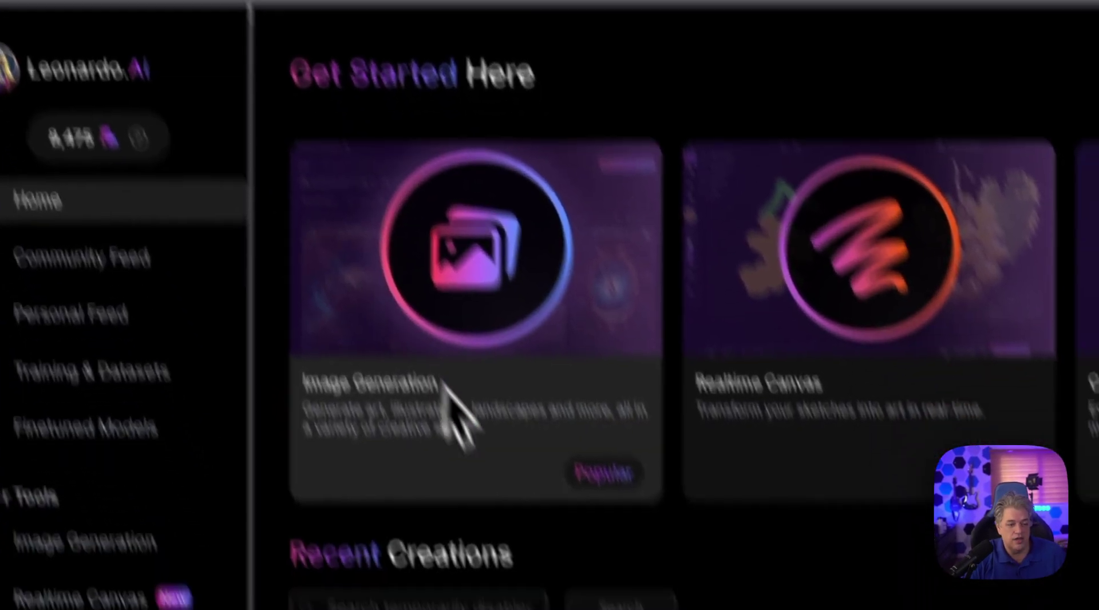
pyautogui.scroll(-15, 449, 390)
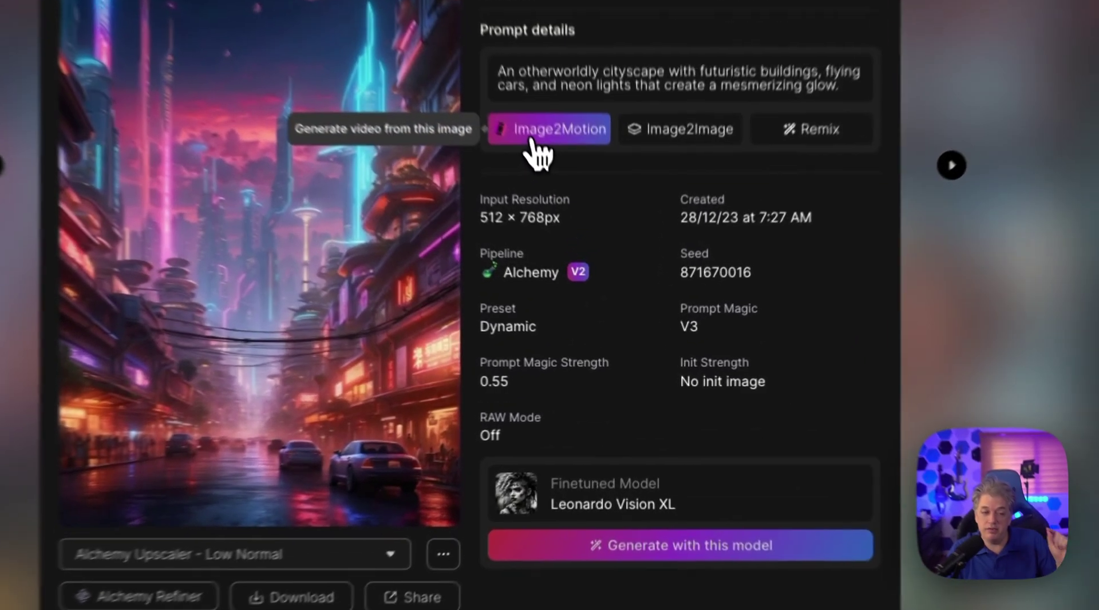
# Generate a public cityscape motion video at maximum motion strength 10.
pyautogui.click(590, 239)
pyautogui.moveTo(552, 177); pyautogui.dragTo(775, 216)
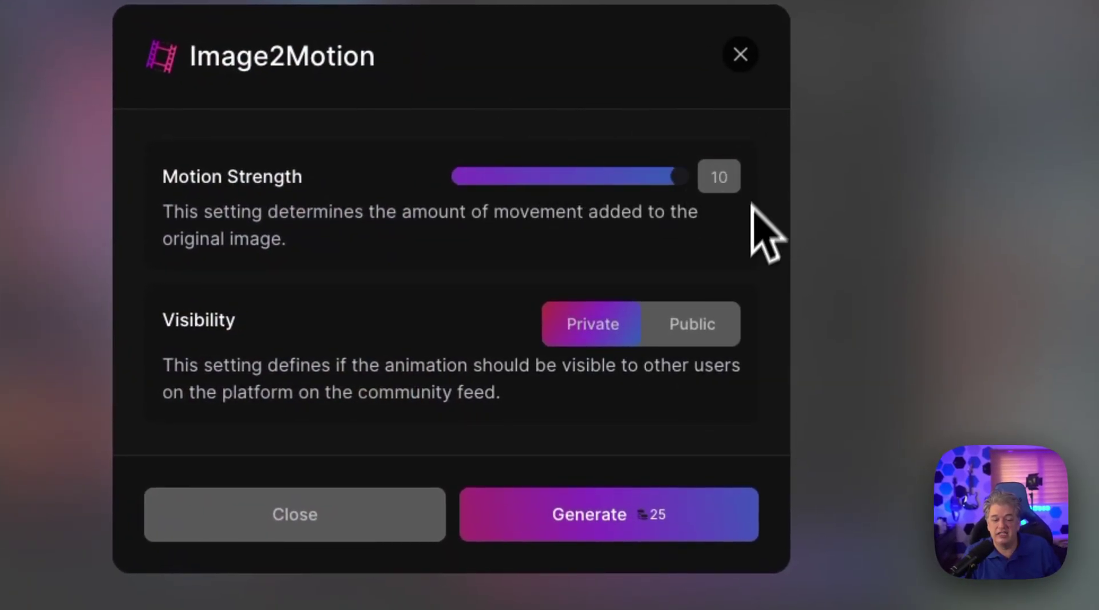
pyautogui.click(694, 333)
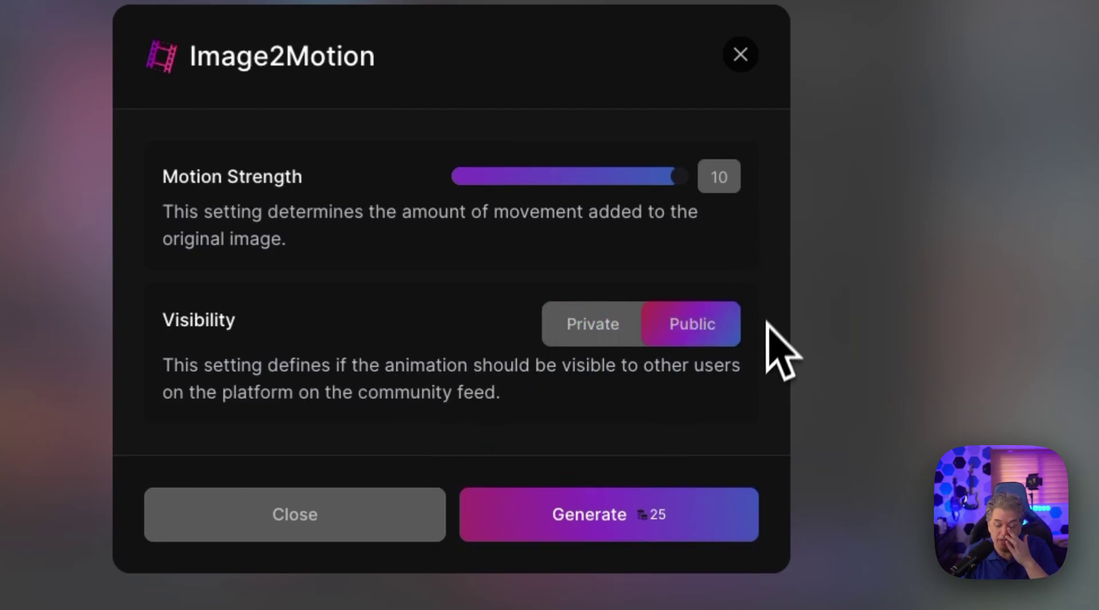
pyautogui.click(589, 521)
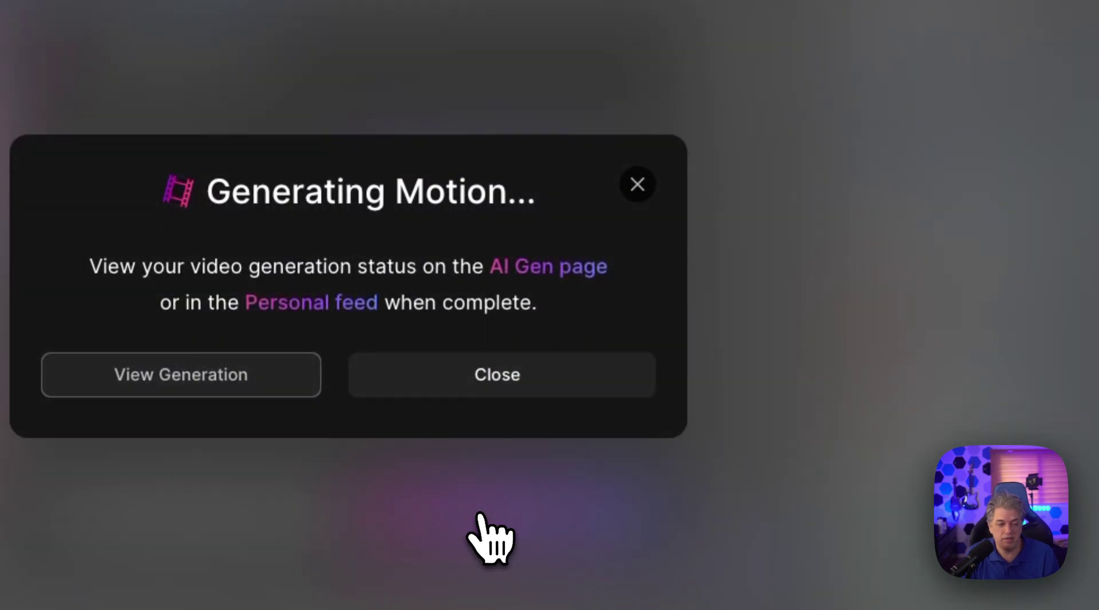
pyautogui.click(551, 367)
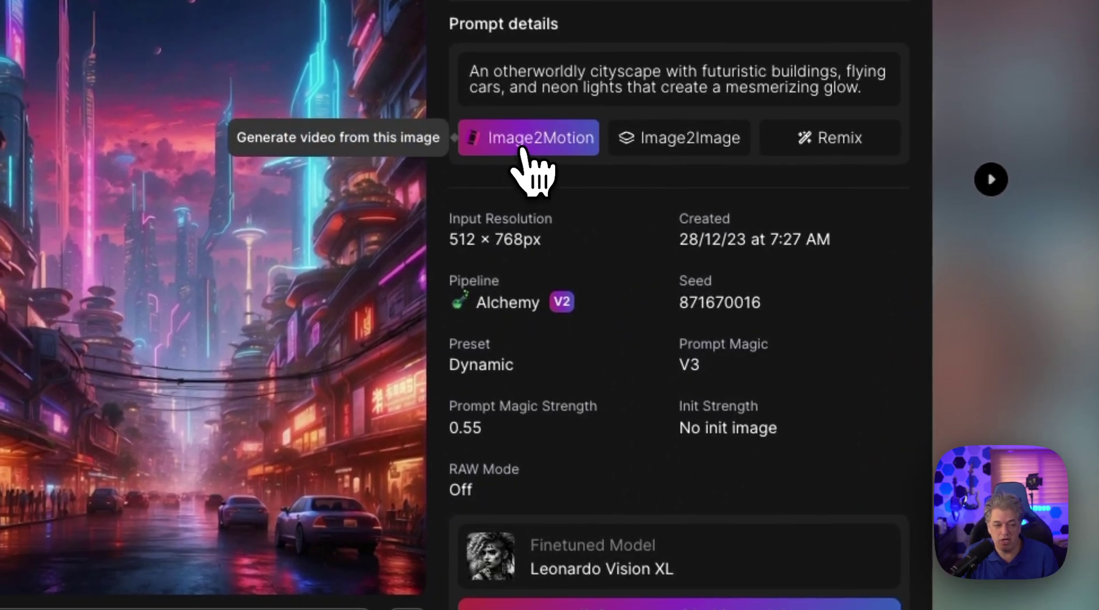
# Generate a second, low-motion cityscape video at motion strength 1.
pyautogui.click(521, 150)
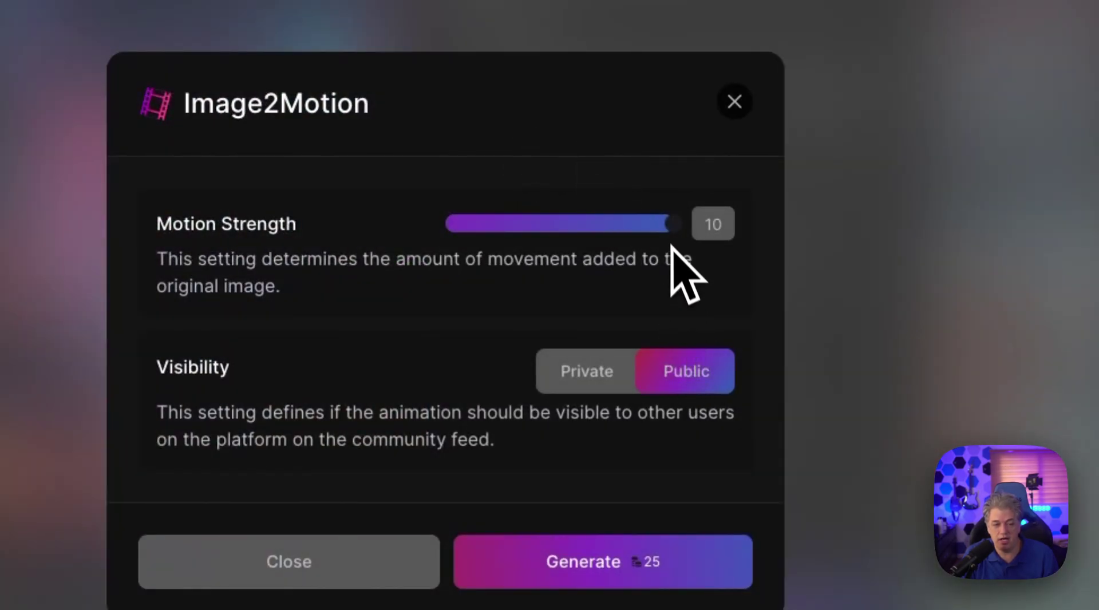
pyautogui.moveTo(671, 224); pyautogui.dragTo(389, 252)
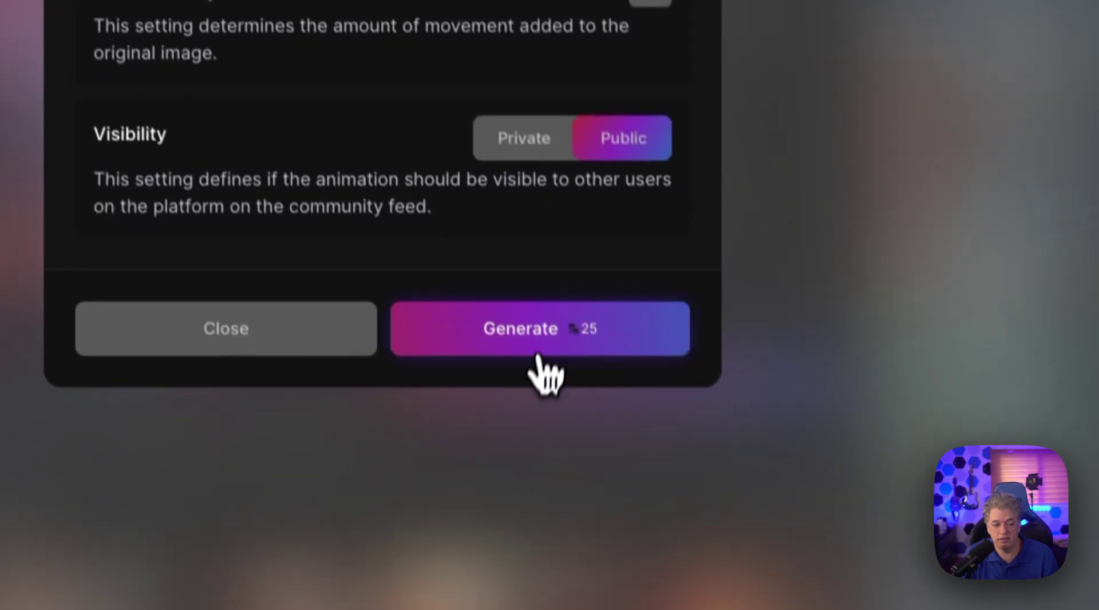
pyautogui.click(598, 575)
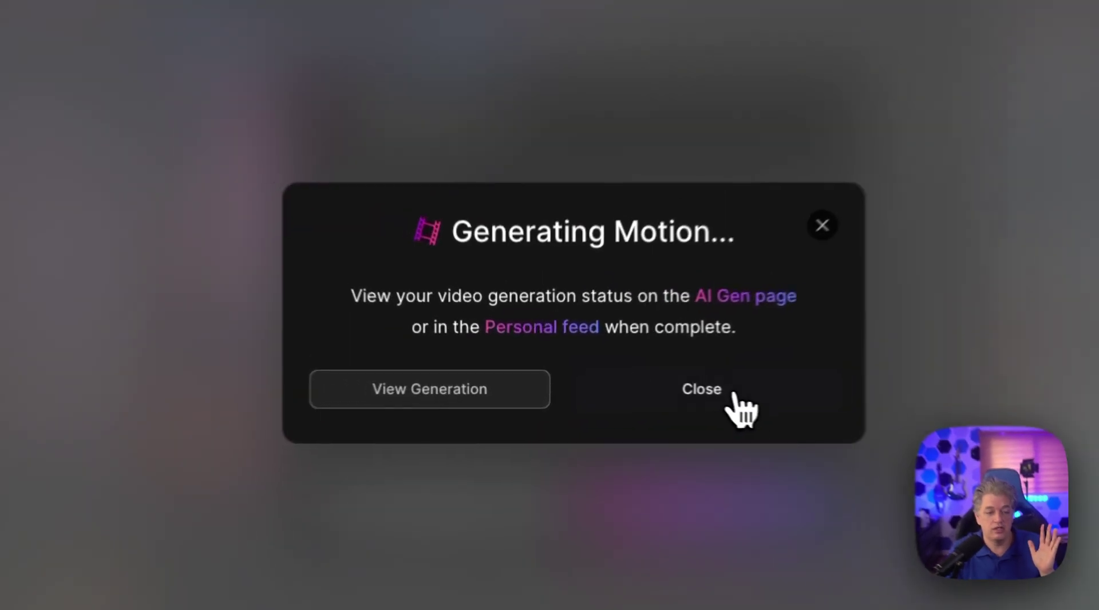
pyautogui.click(650, 395)
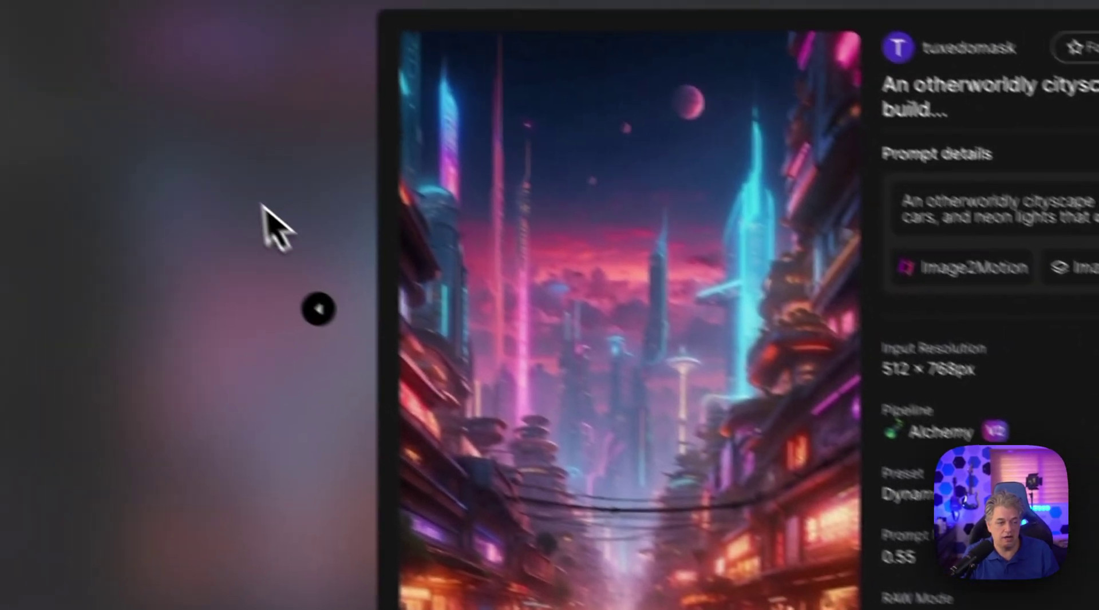
# Close the cityscape details and open the winged dark archangel image from the feed.
pyautogui.click(269, 223)
pyautogui.scroll(-5, 504, 509)
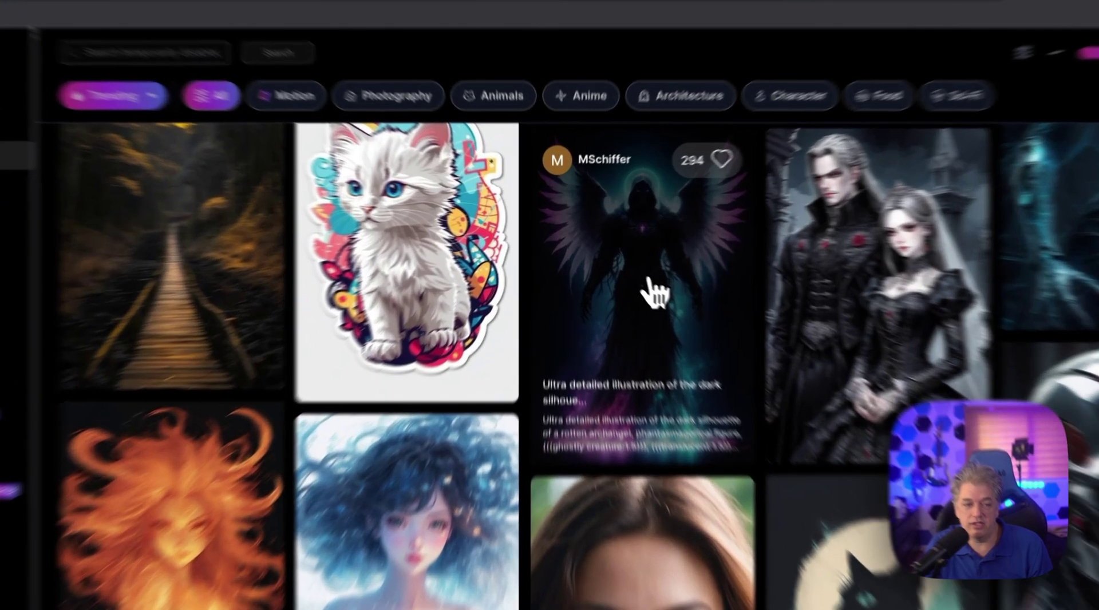
pyautogui.click(617, 289)
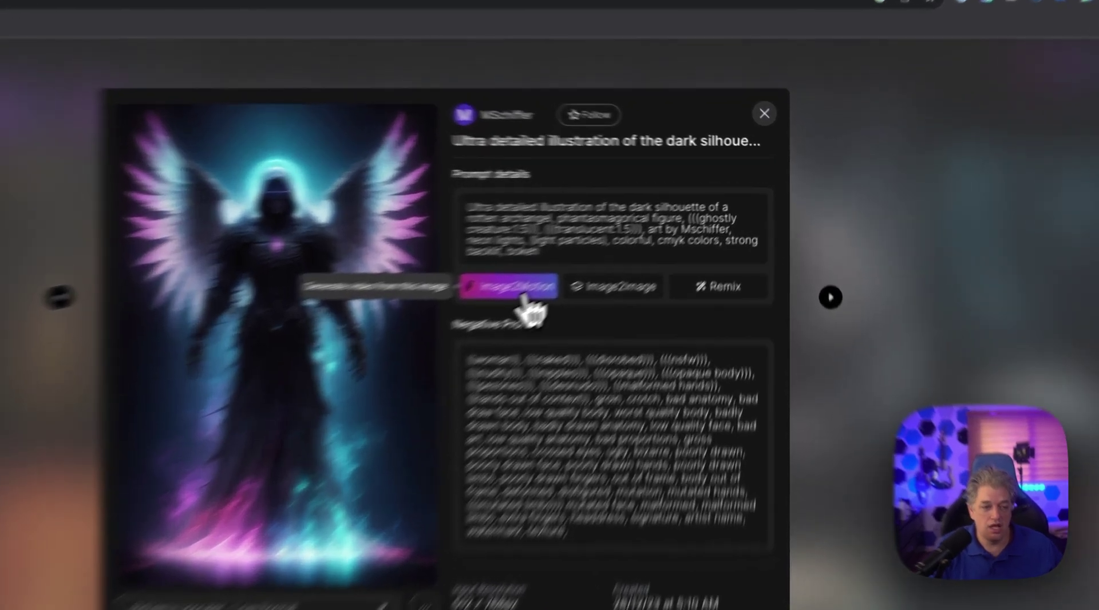
# Generate a public Image2Motion video of the archangel at motion strength 7.
pyautogui.click(522, 293)
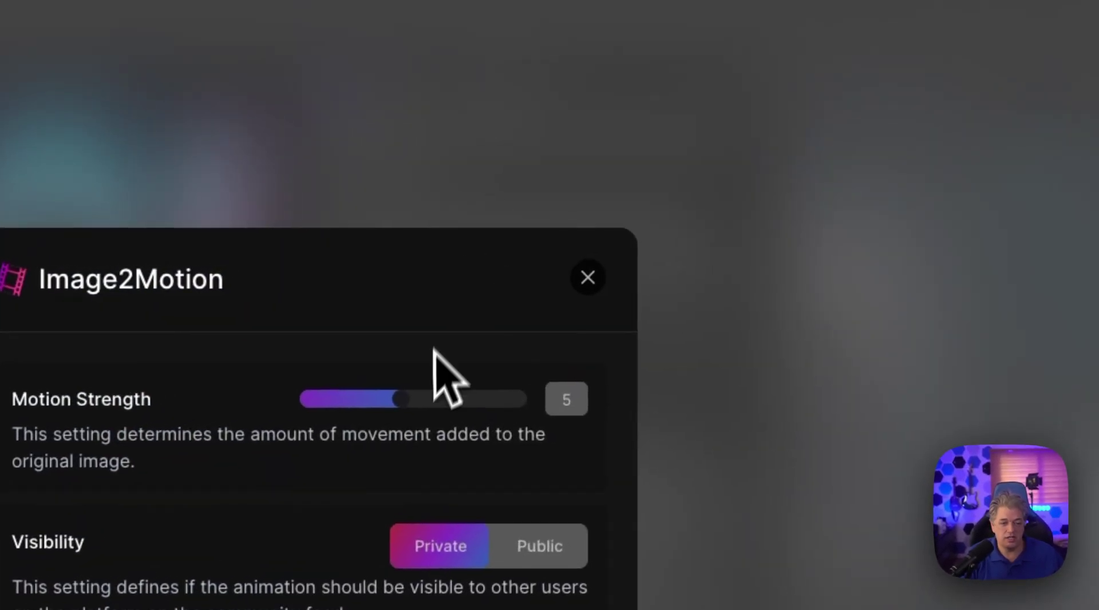
pyautogui.click(424, 399)
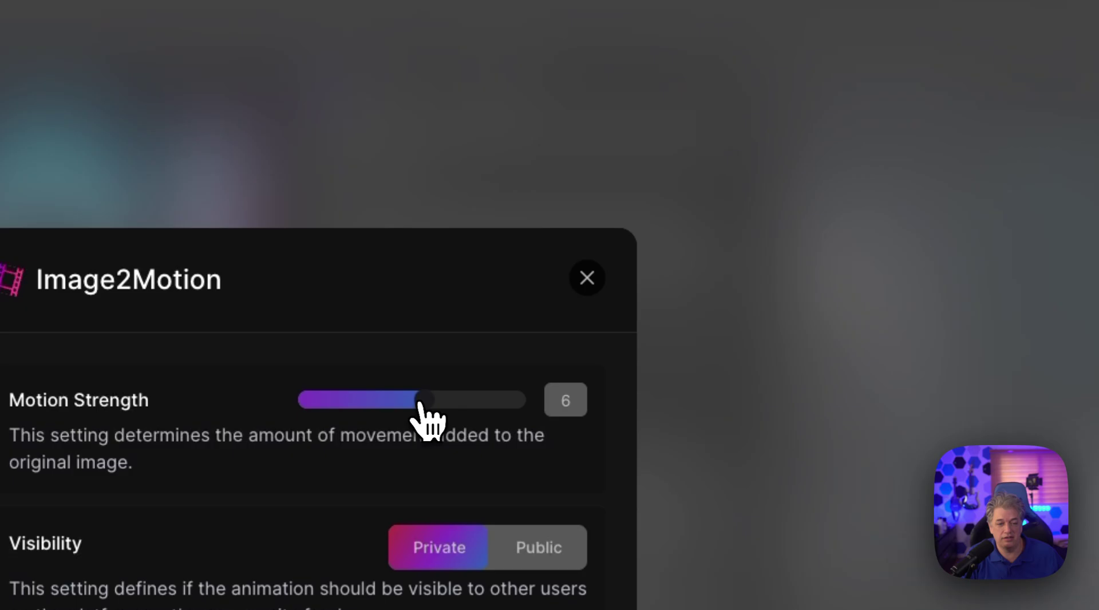
pyautogui.moveTo(421, 404); pyautogui.dragTo(444, 403)
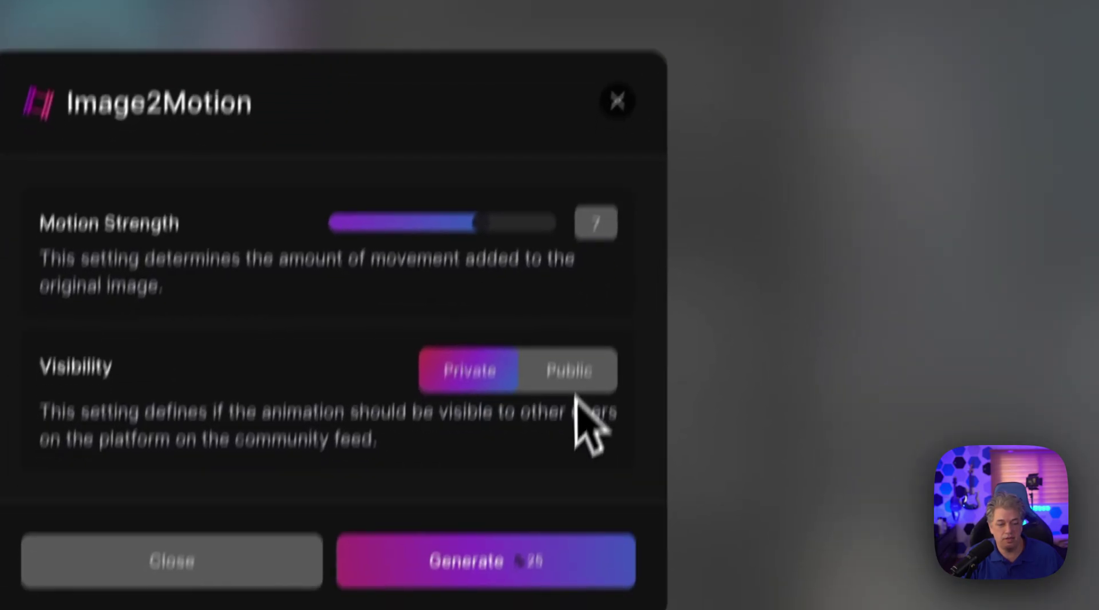
pyautogui.click(540, 549)
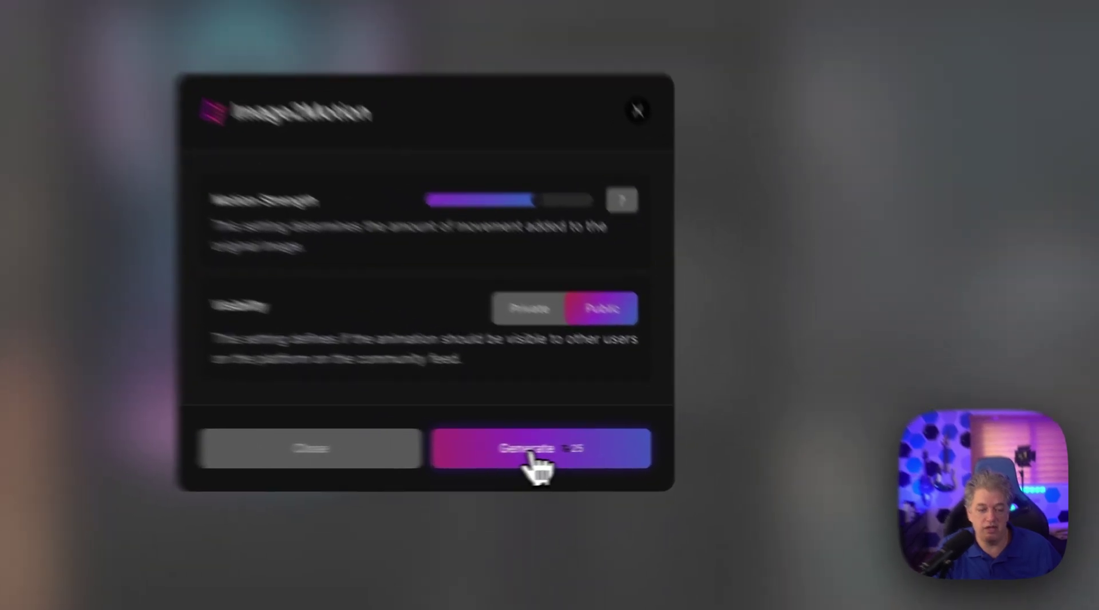
pyautogui.click(622, 458)
pyautogui.click(438, 311)
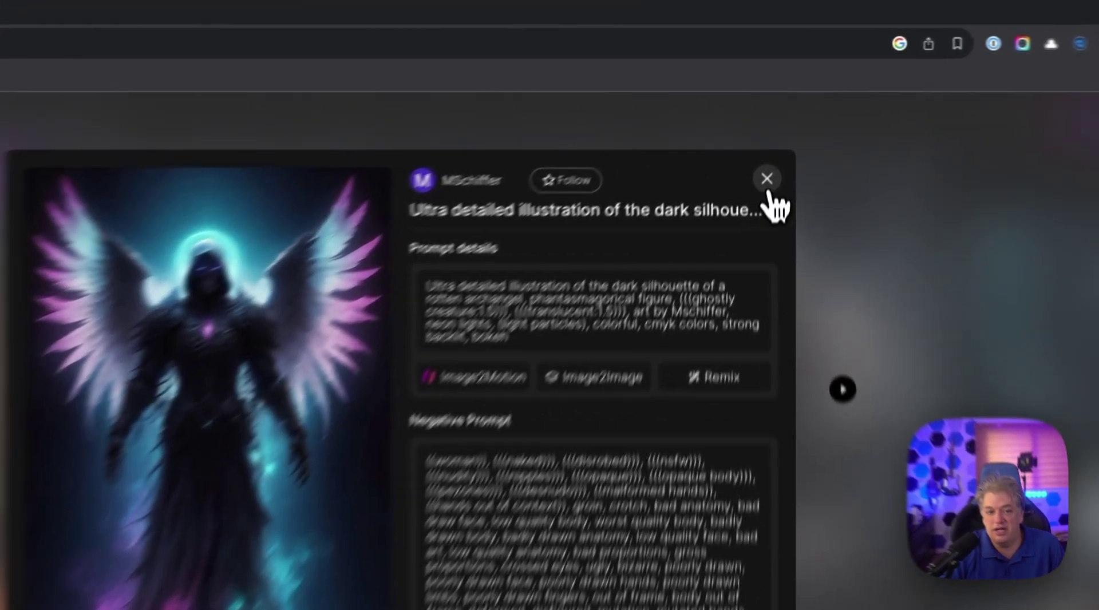
# Close the archangel details, filter the feed to Photography, and open the hooded B&W portrait.
pyautogui.click(774, 127)
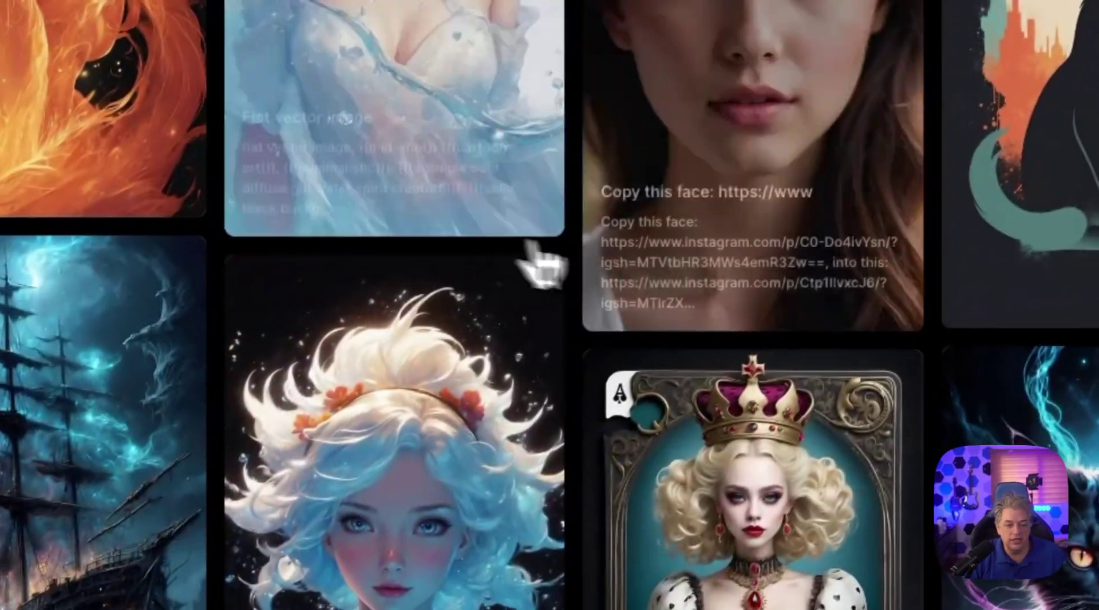
pyautogui.scroll(-3, 662, 340)
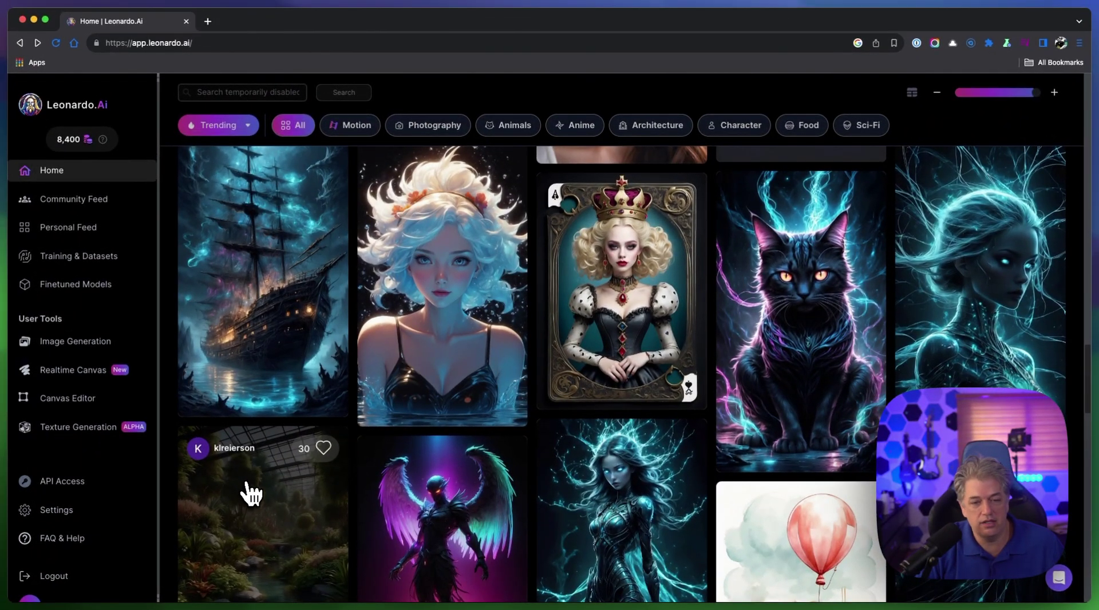
pyautogui.scroll(-5, 250, 494)
pyautogui.scroll(-5, 250, 494)
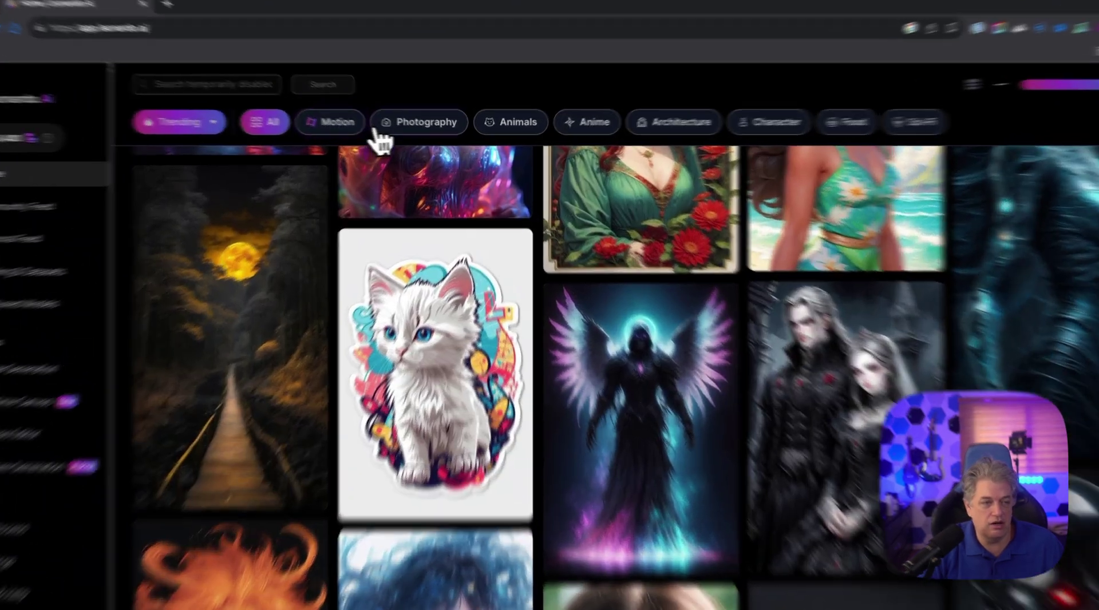
pyautogui.click(428, 126)
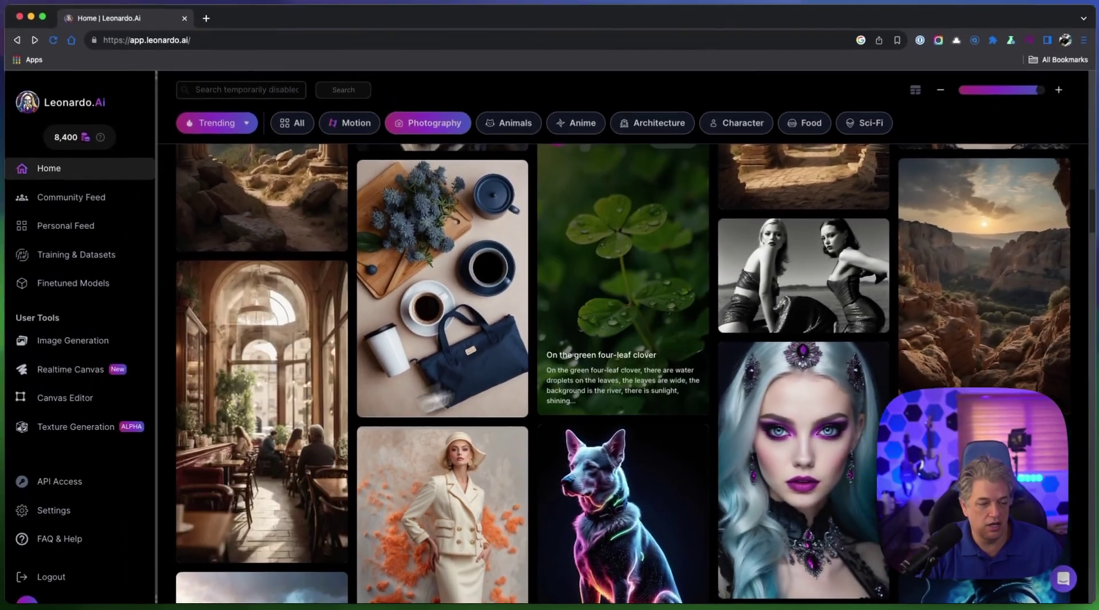
pyautogui.scroll(-5, 611, 343)
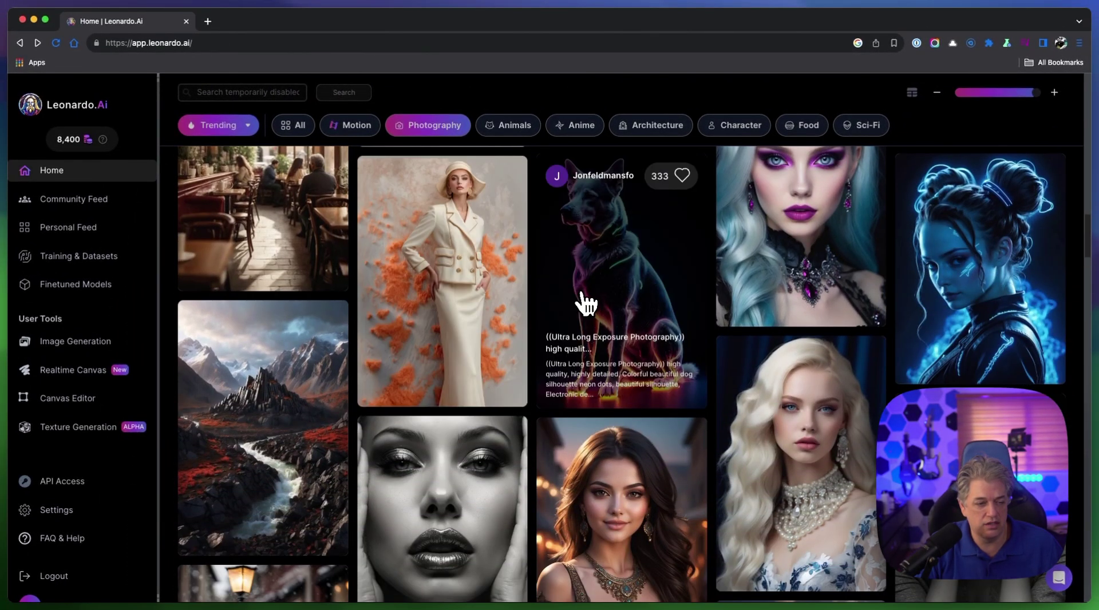
pyautogui.scroll(-2, 585, 304)
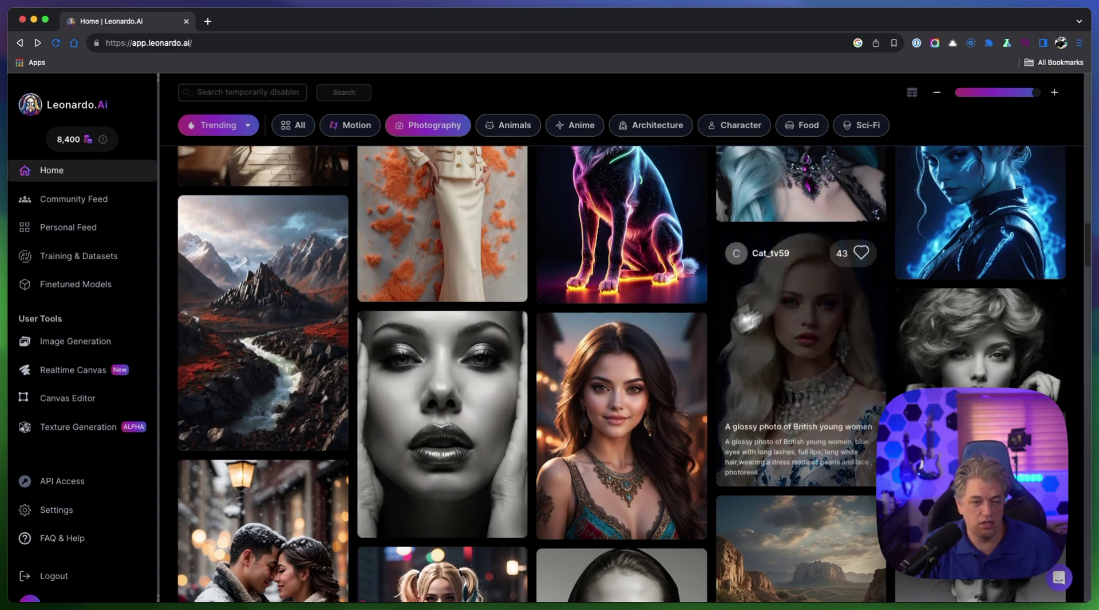
pyautogui.scroll(-2, 515, 395)
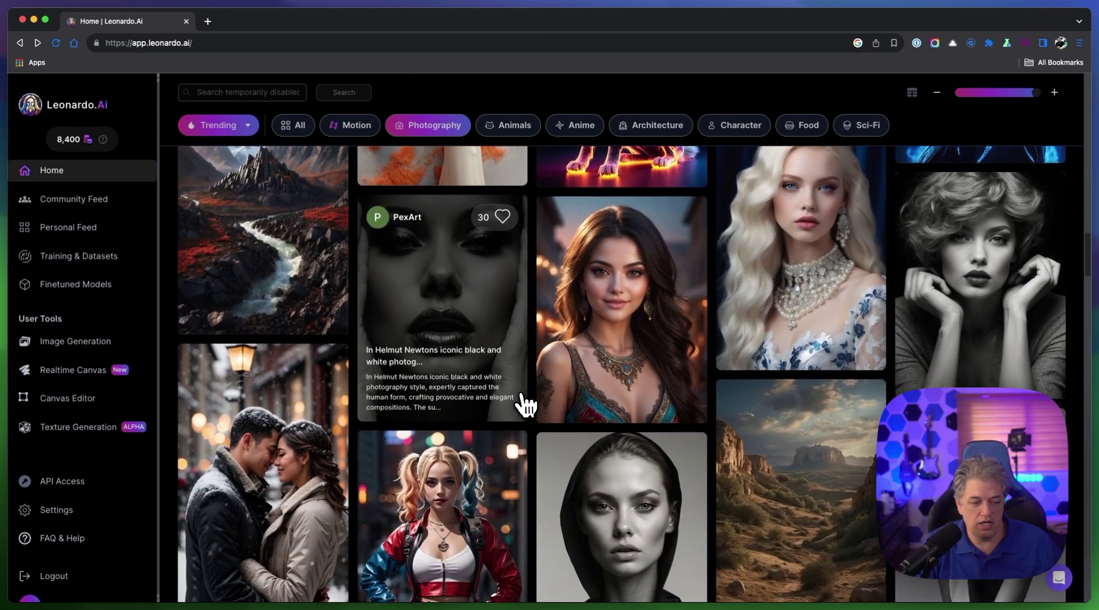
pyautogui.scroll(-3, 523, 403)
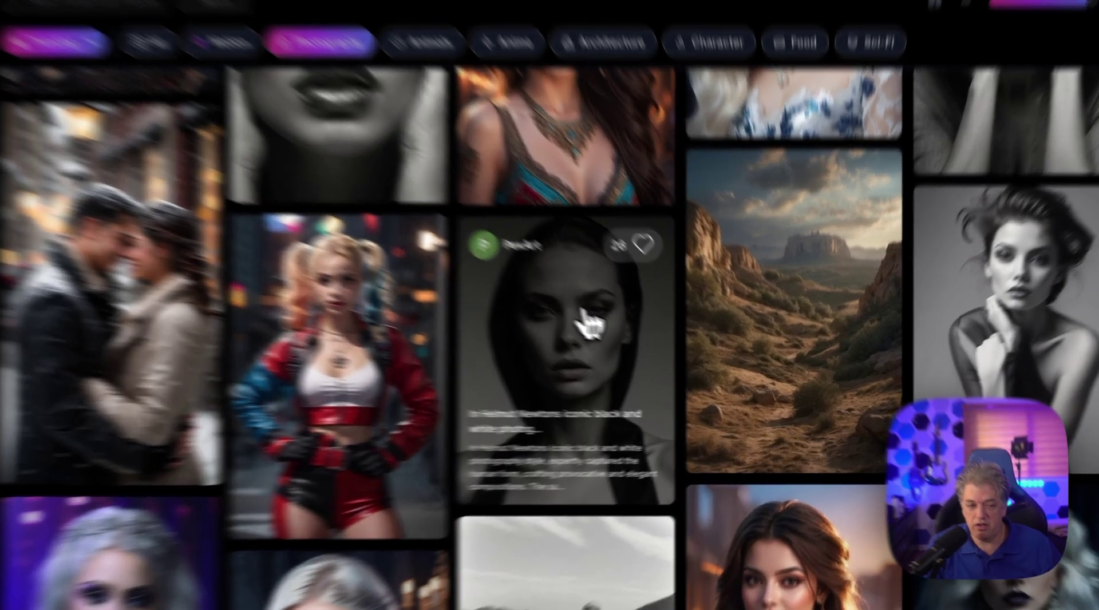
pyautogui.click(652, 352)
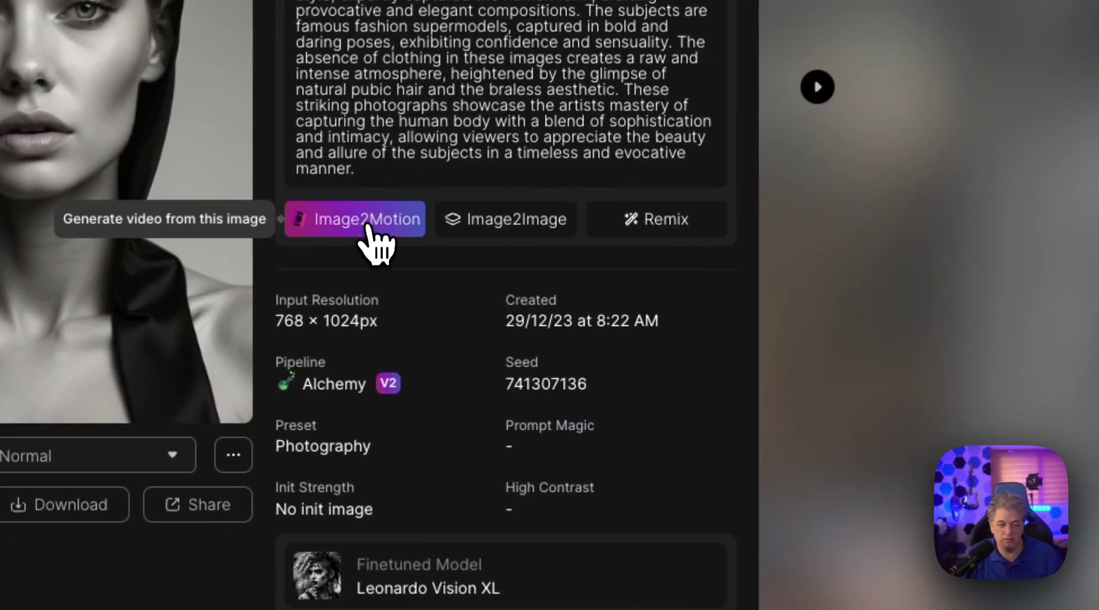
# Generate a public Image2Motion video of the hooded woman portrait.
pyautogui.click(366, 222)
pyautogui.click(511, 298)
pyautogui.click(421, 468)
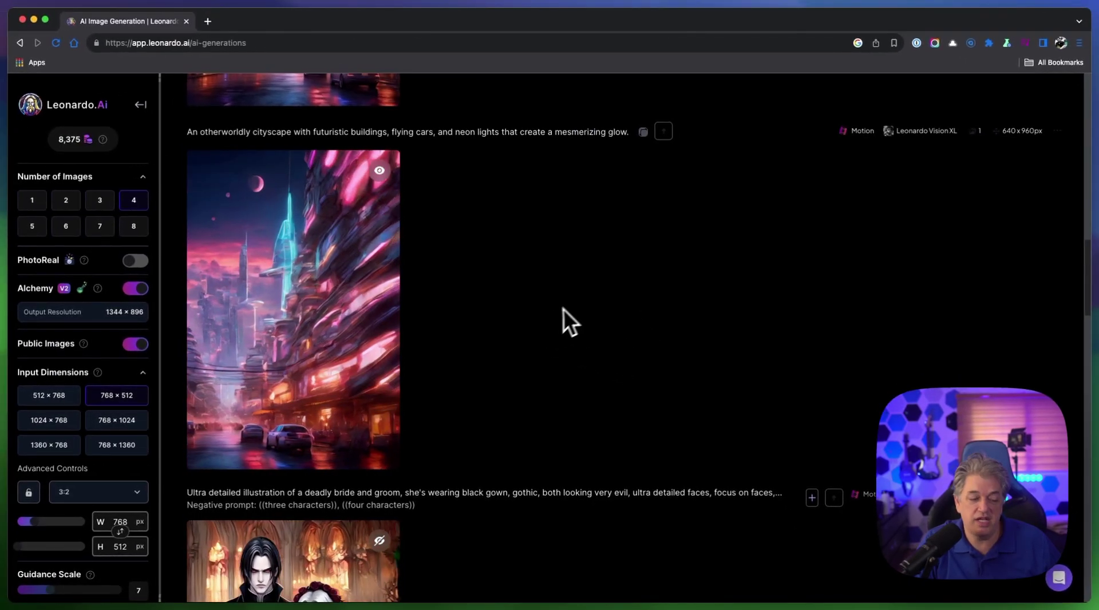
pyautogui.moveTo(379, 359)
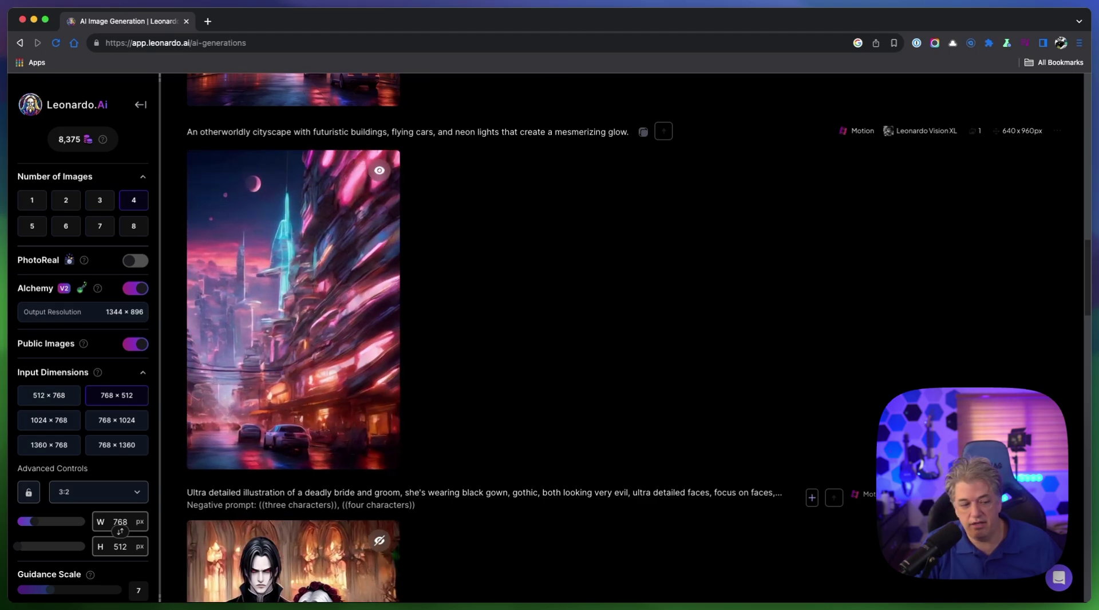
pyautogui.scroll(-2, 517, 353)
pyautogui.scroll(-3, 264, 478)
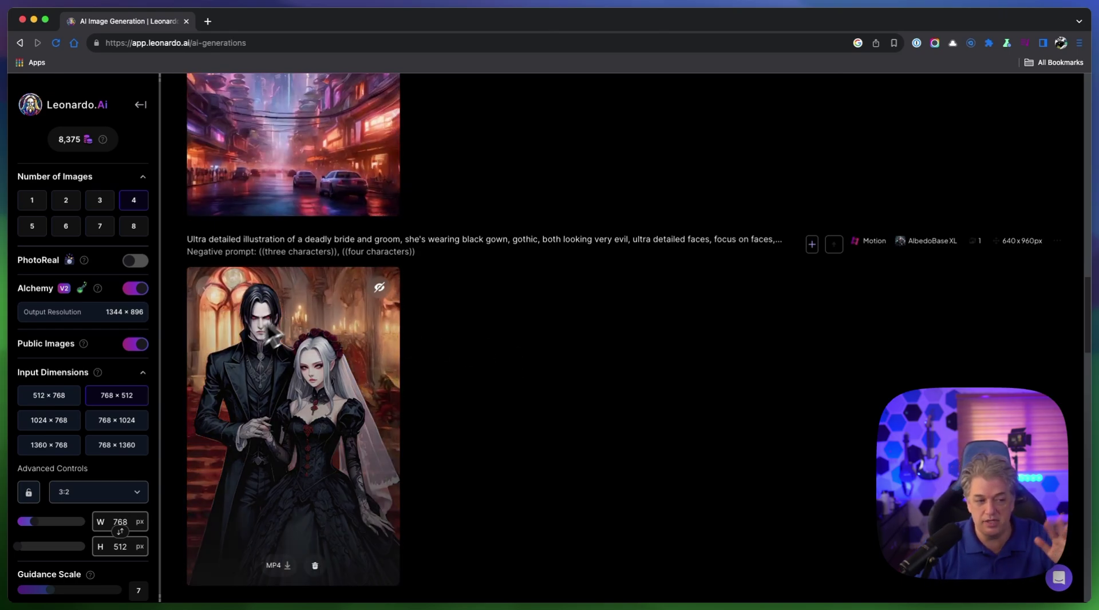
pyautogui.scroll(2, 363, 344)
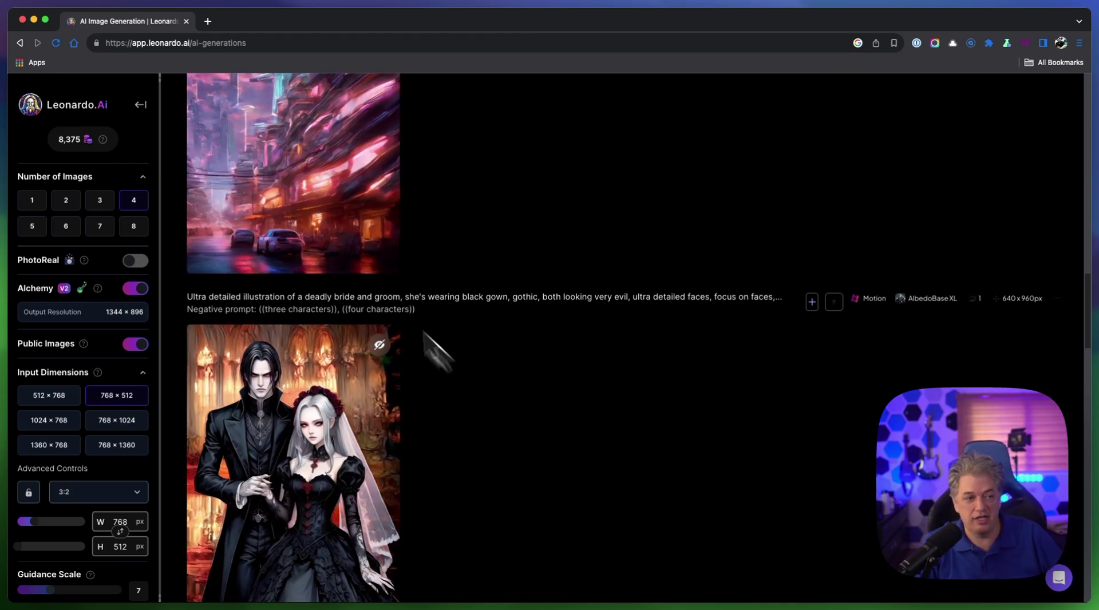
pyautogui.scroll(5, 491, 418)
pyautogui.scroll(3, 574, 294)
pyautogui.scroll(3, 506, 392)
pyautogui.scroll(5, 506, 392)
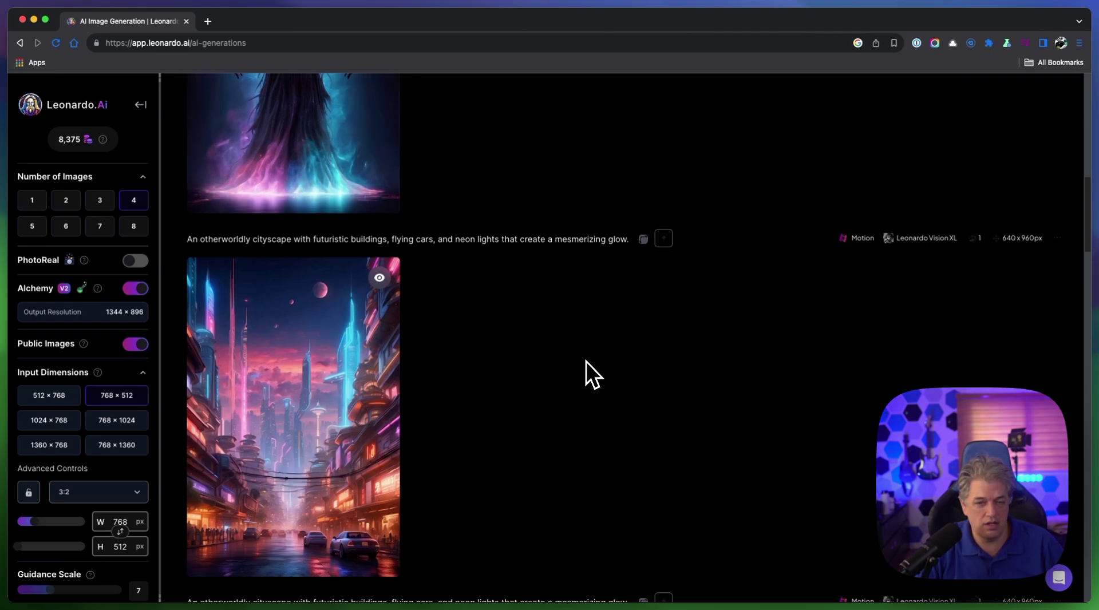
pyautogui.moveTo(322, 368)
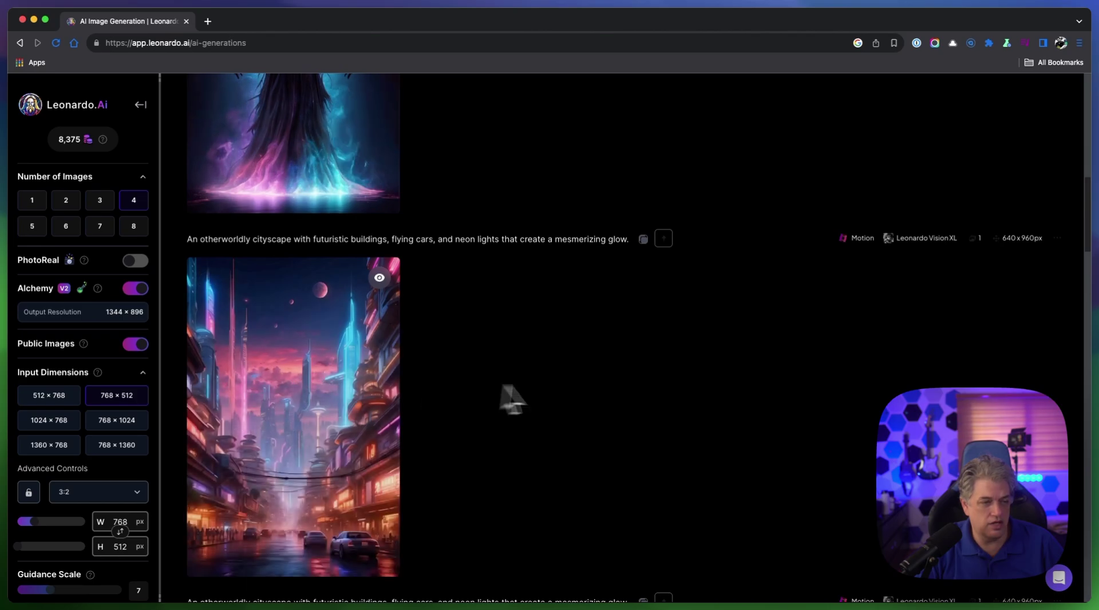
pyautogui.scroll(-6, 567, 388)
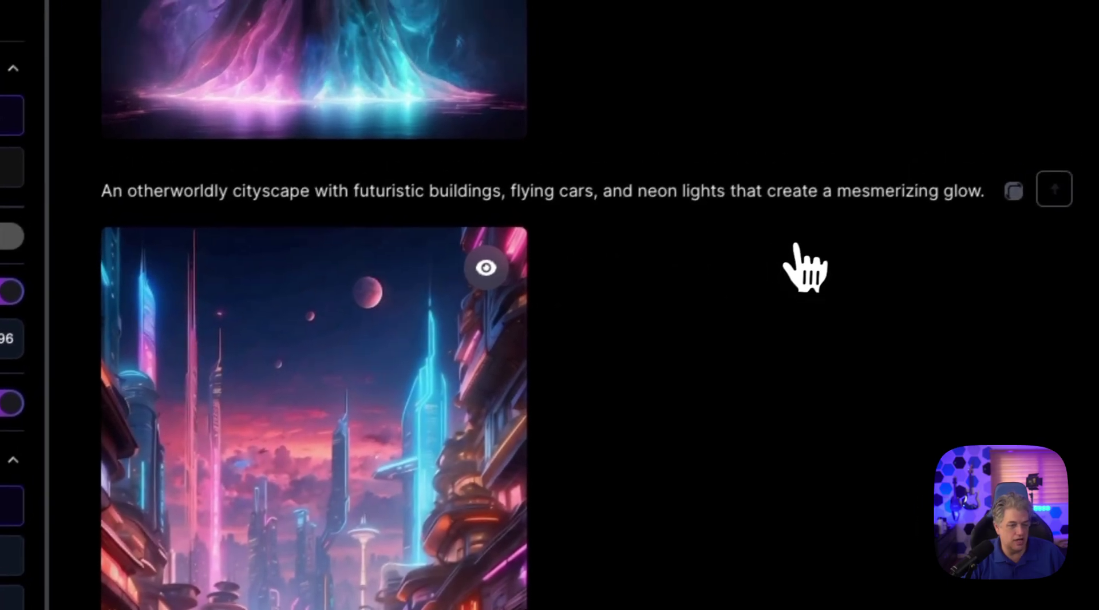
pyautogui.scroll(-5, 767, 366)
pyautogui.moveTo(361, 247)
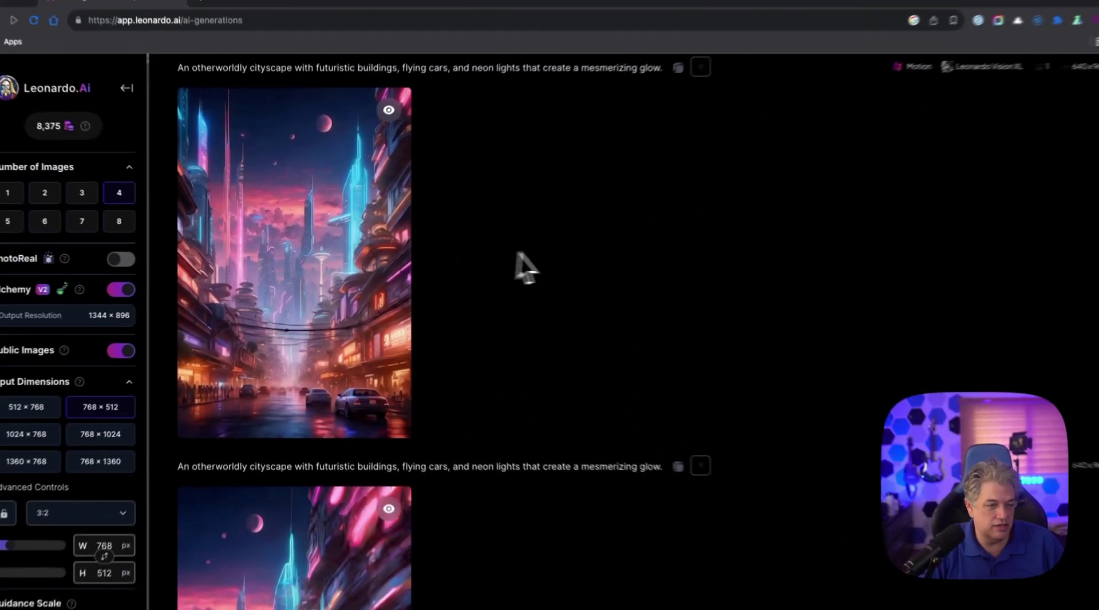
pyautogui.scroll(5, 530, 257)
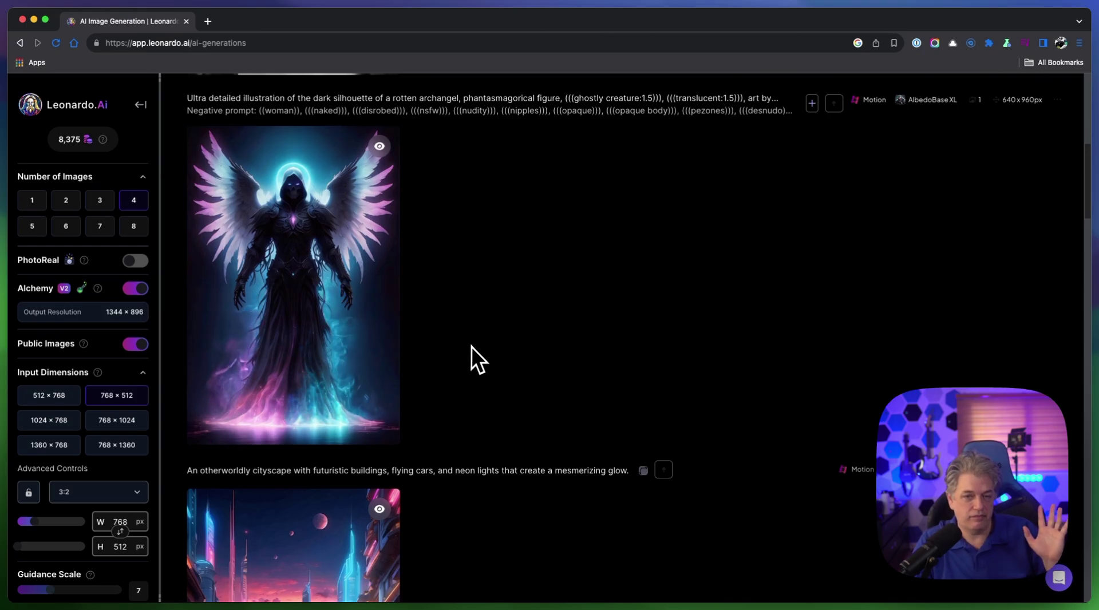
pyautogui.moveTo(387, 400)
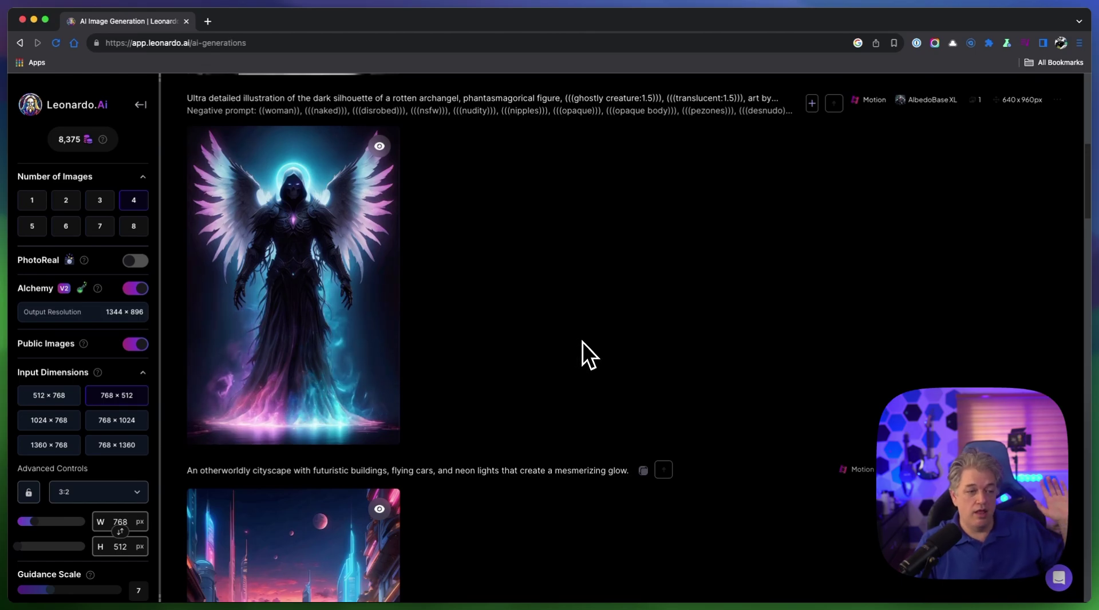
pyautogui.scroll(8, 621, 326)
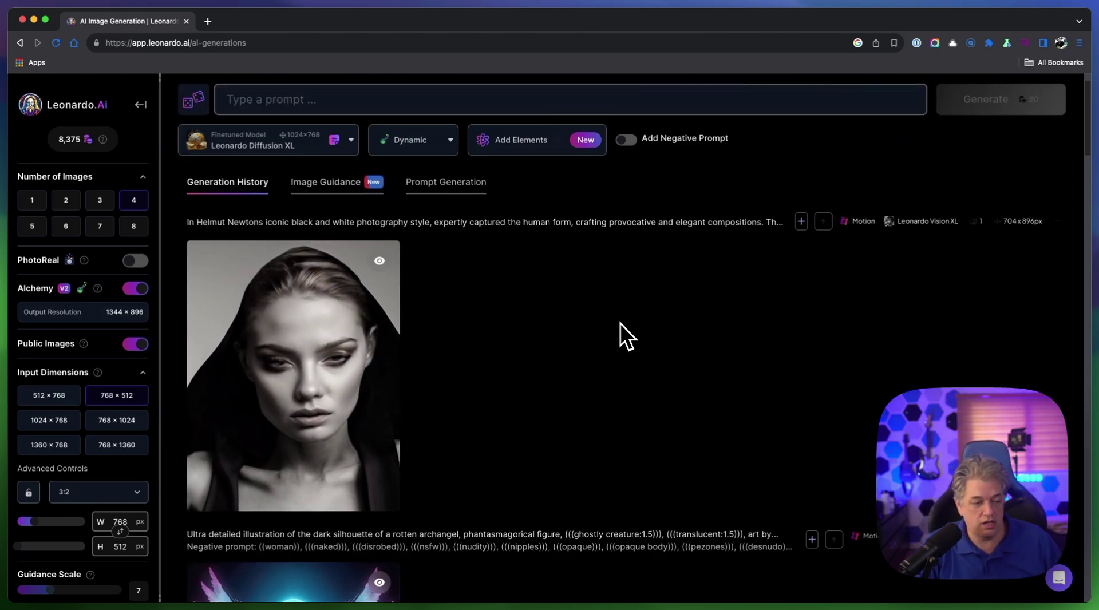